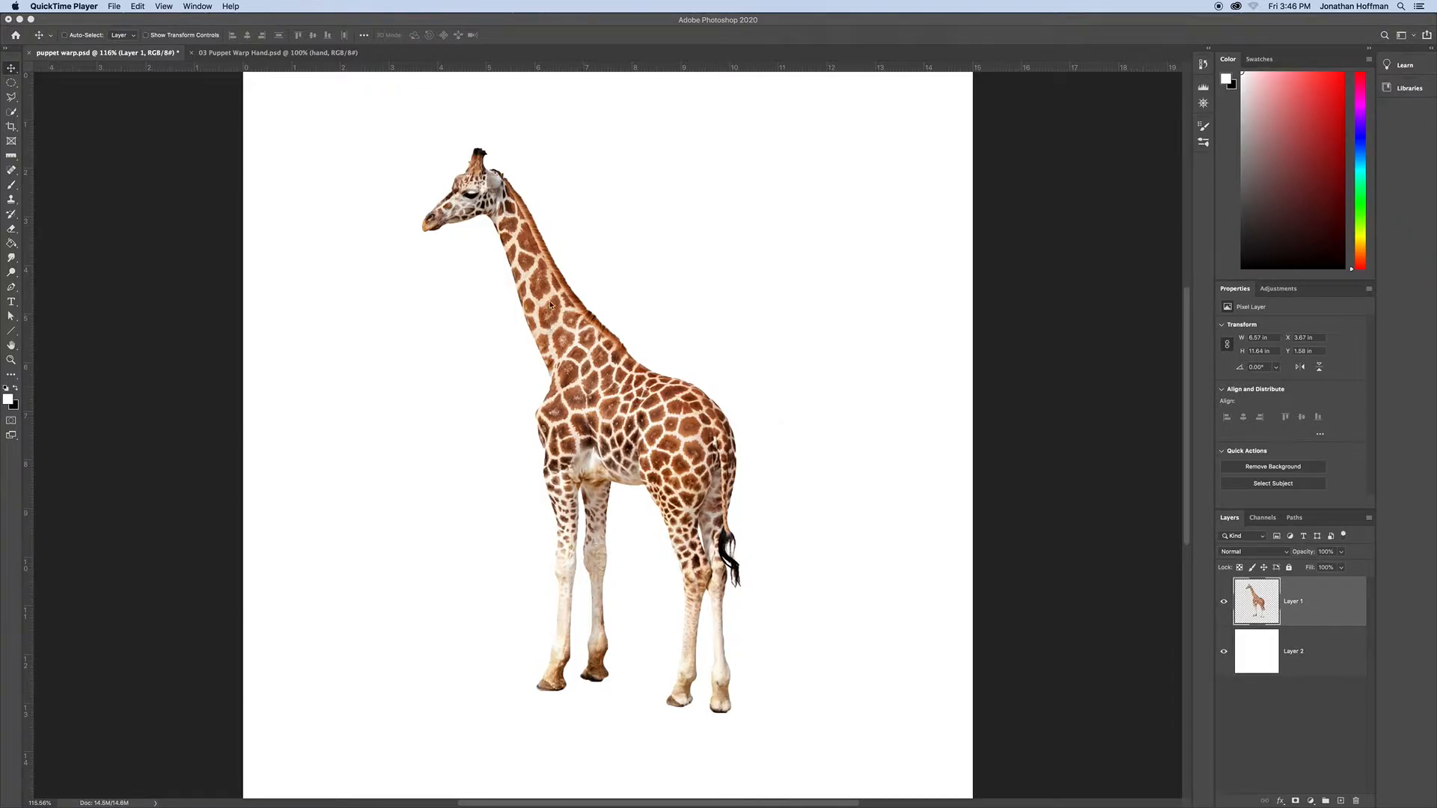
Look at the Puppet Warp Hand document and return to the giraffe document
left_click(251, 60)
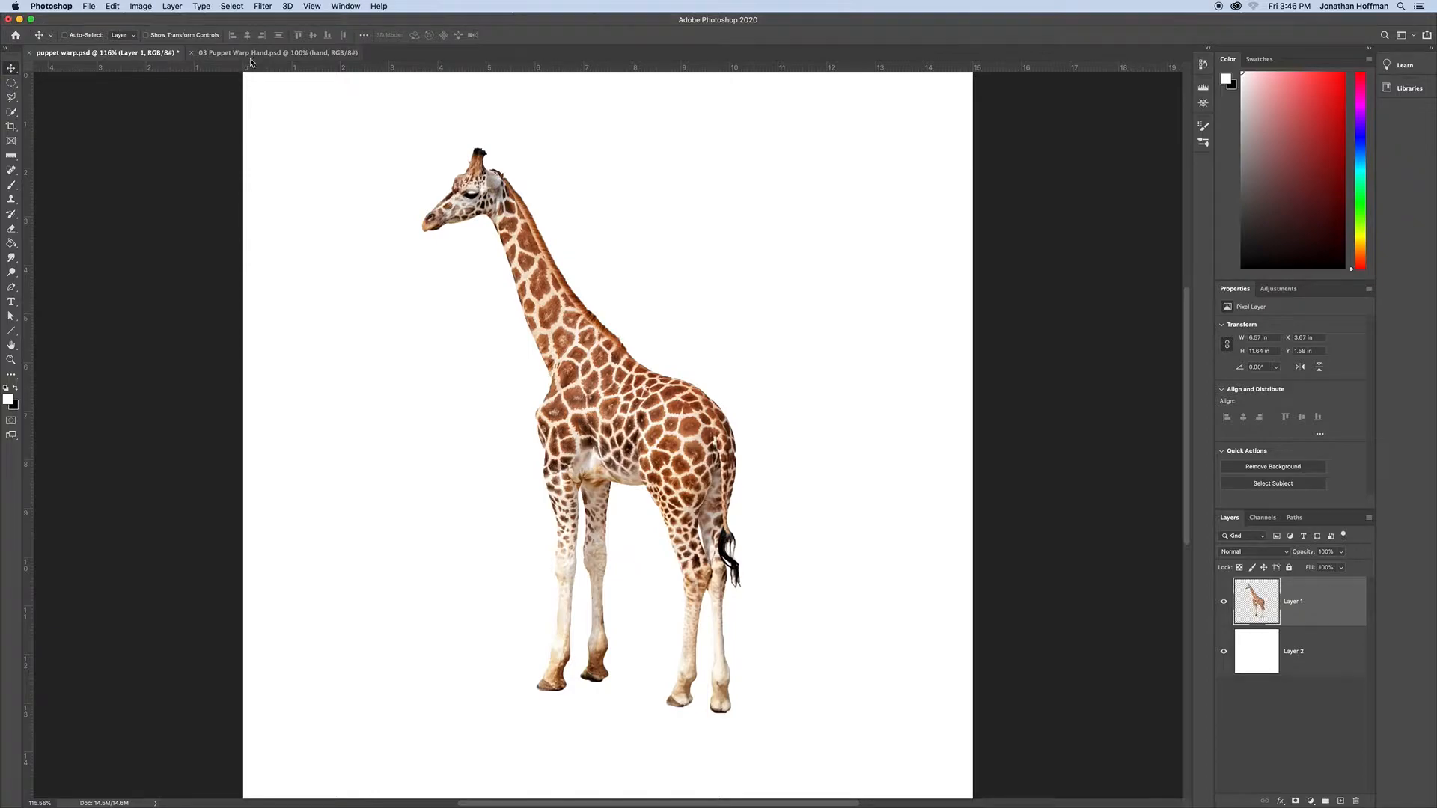
left_click(254, 54)
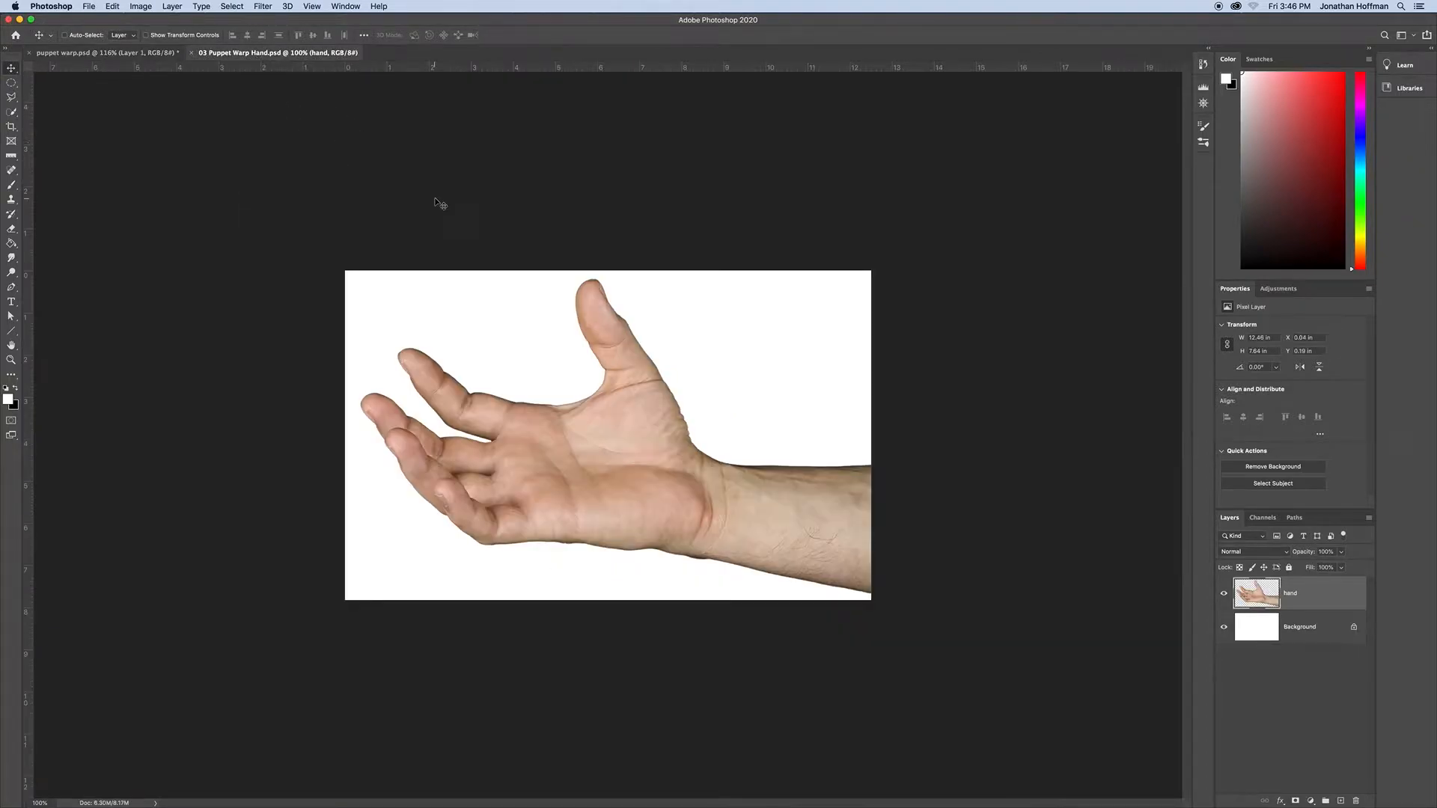
left_click(92, 54)
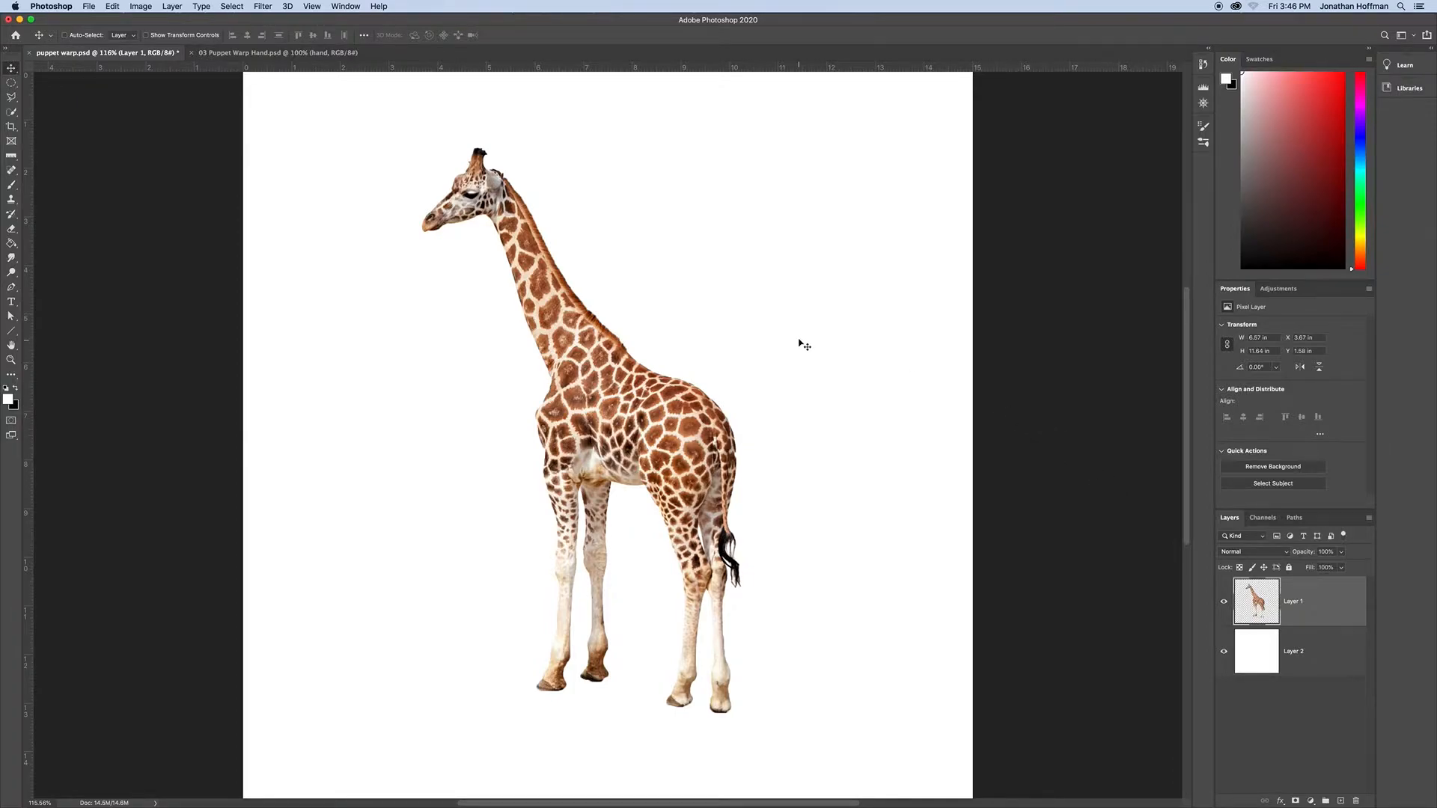
Start Puppet Warp on the giraffe's Layer 1, keeping the warp mode at Normal
left_click(112, 7)
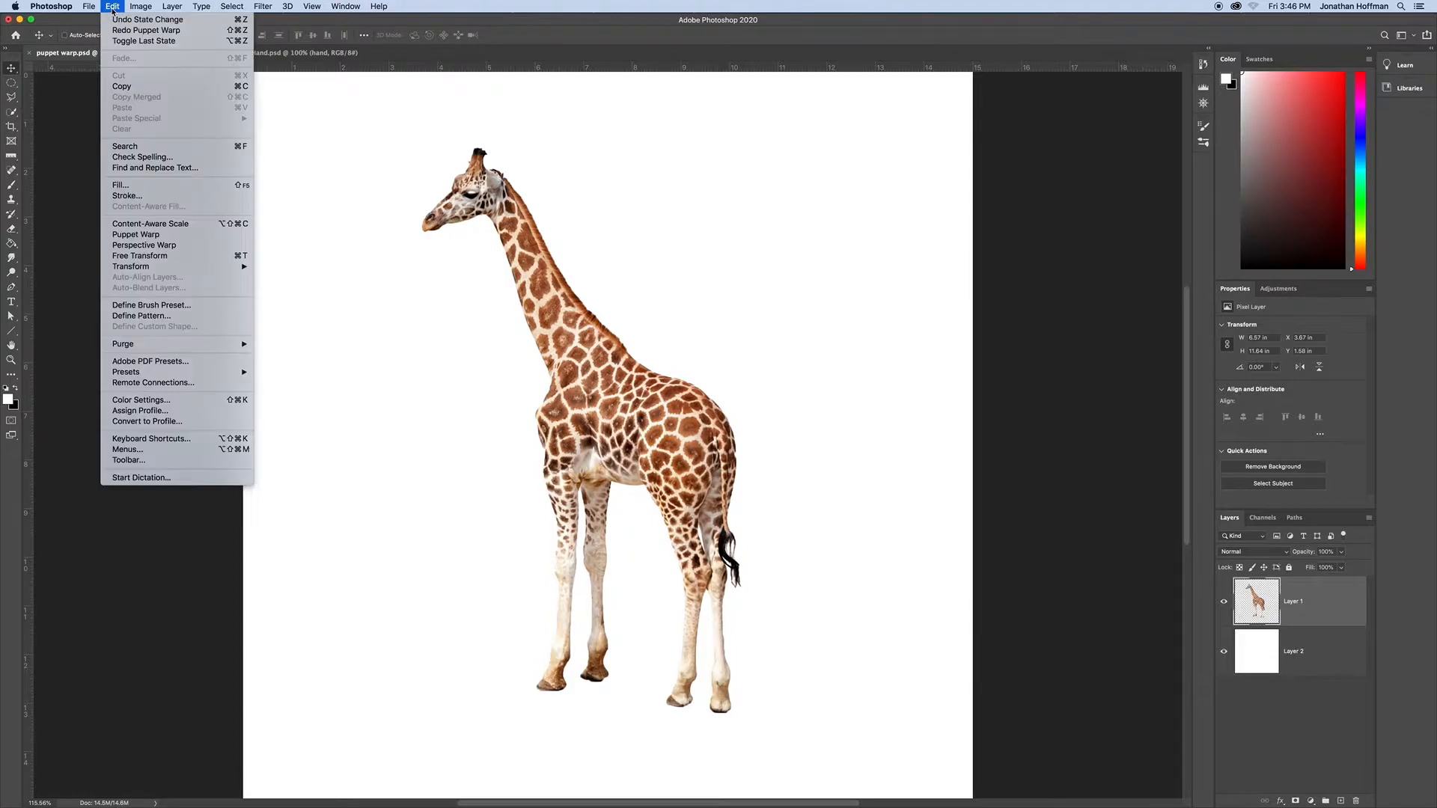
left_click(146, 235)
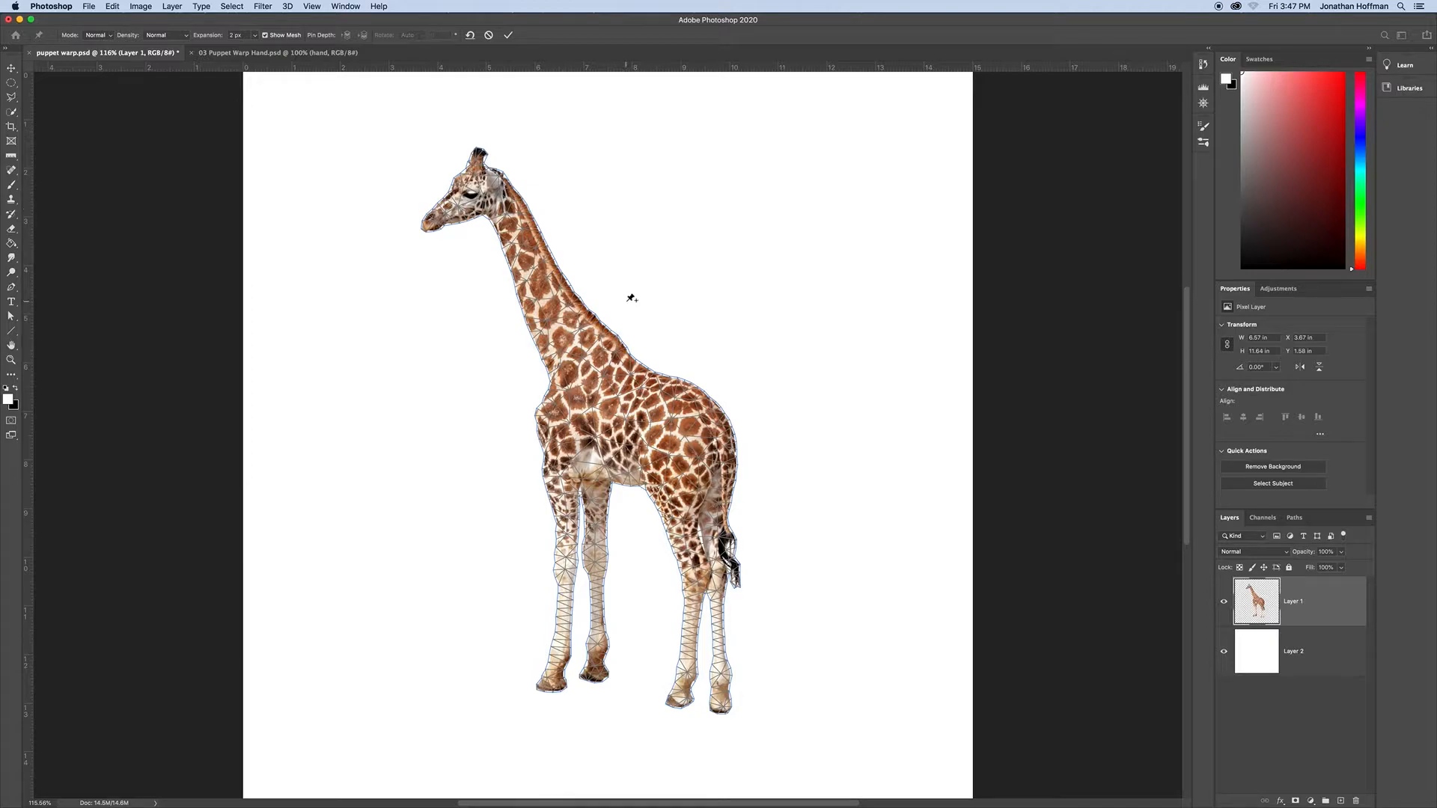
key("super+plus")
key("super+plus")
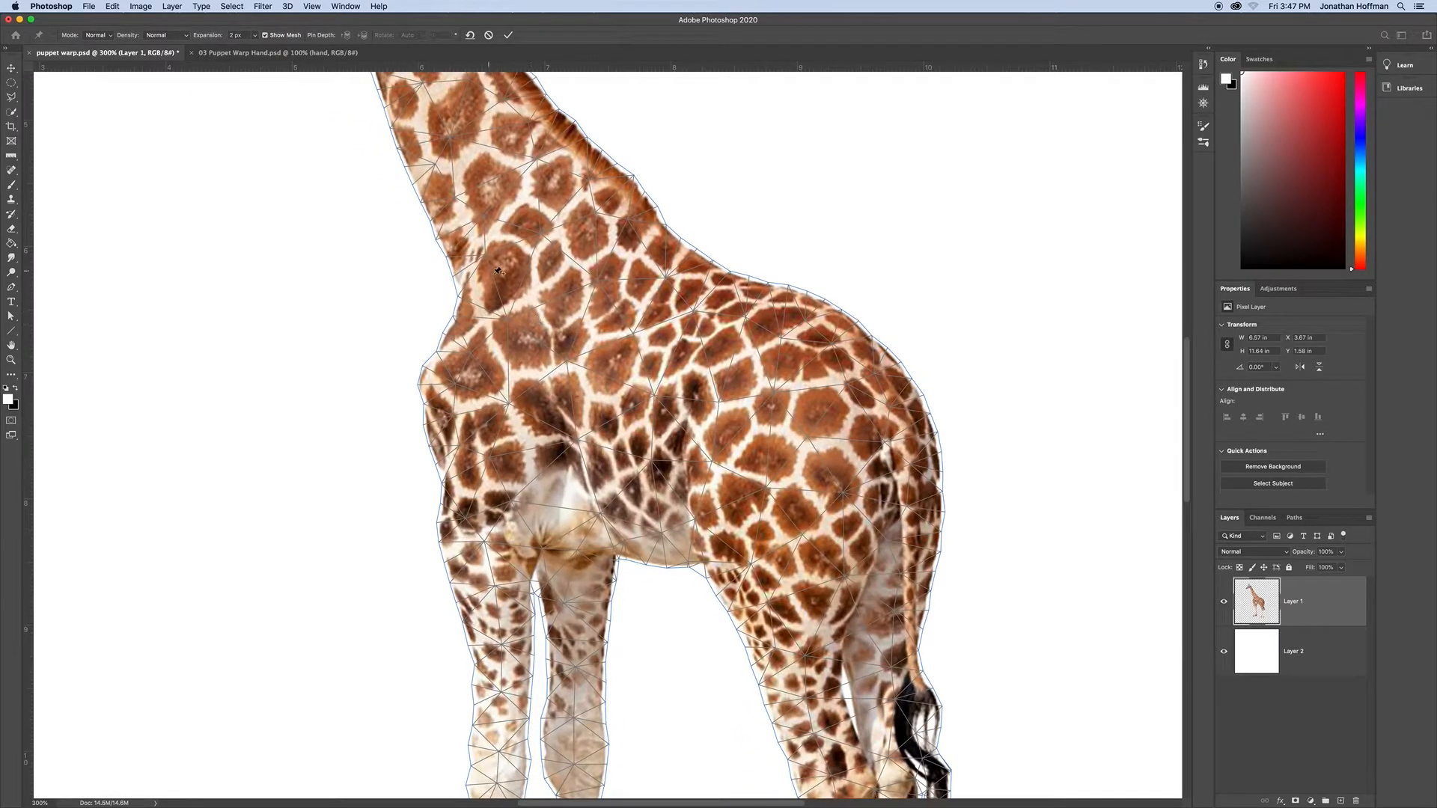
left_click_drag(470, 131, 518, 330)
left_click_drag(488, 237, 582, 349)
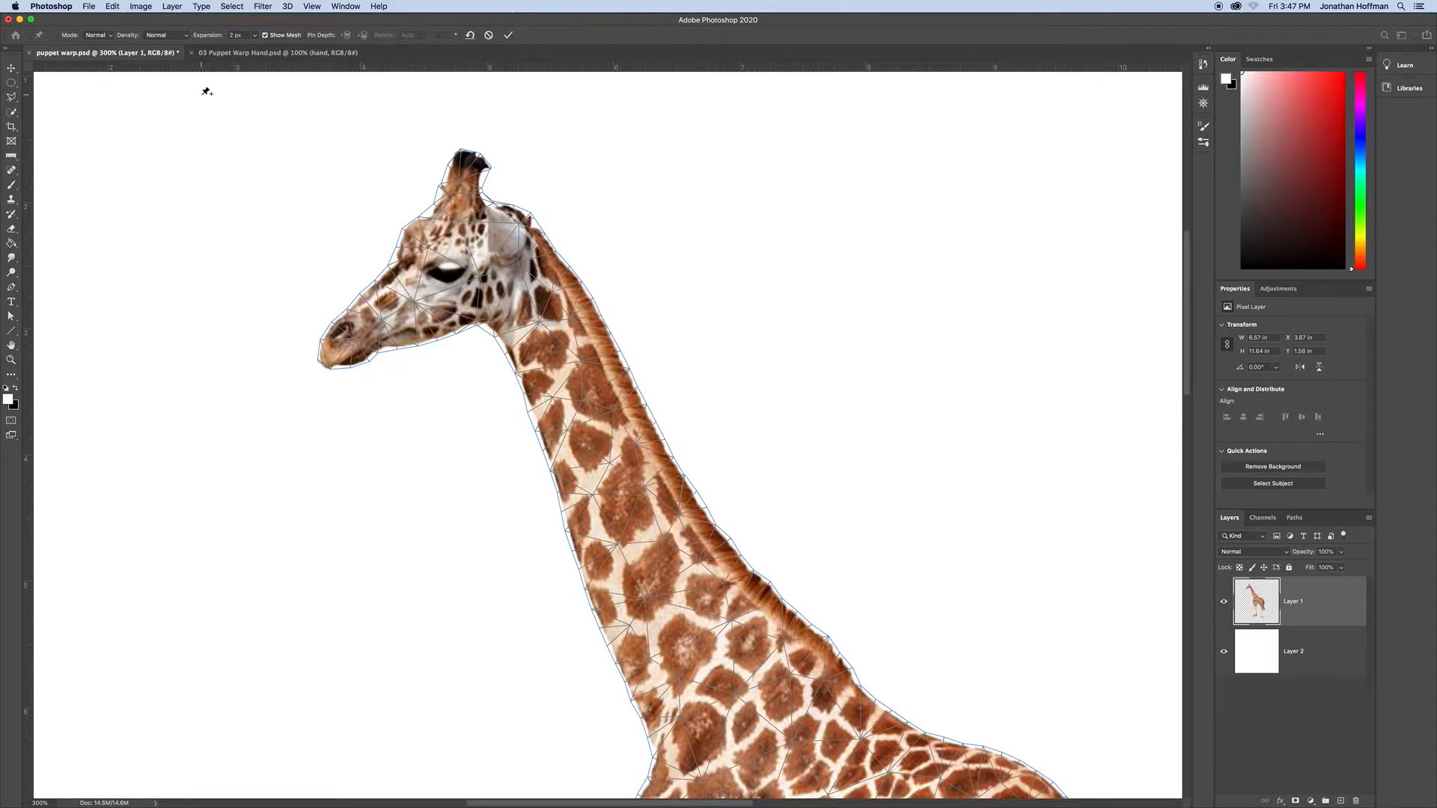
left_click(110, 36)
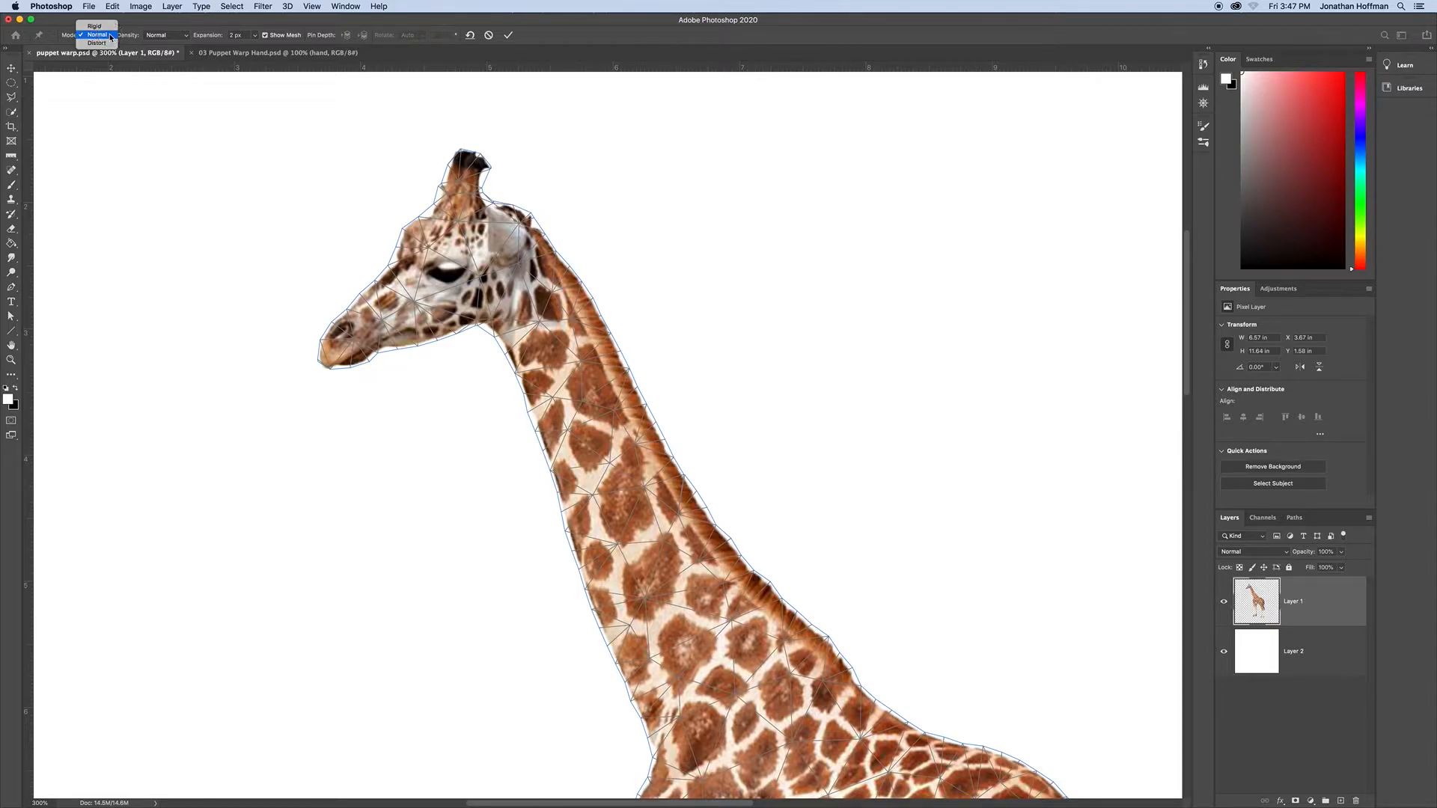
left_click(110, 35)
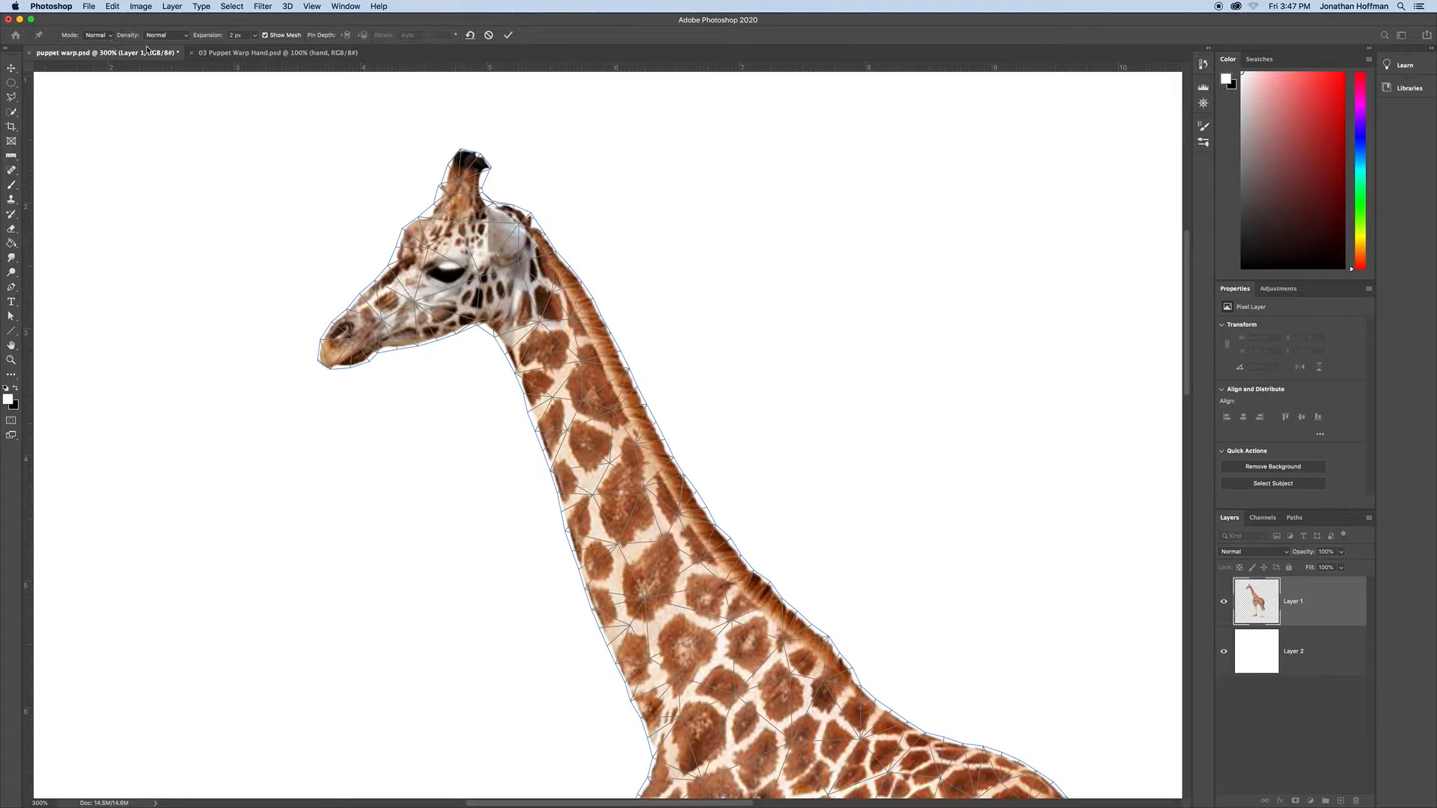
Try the Fewer Points and More Points mesh densities and return the density to Normal
left_click(180, 35)
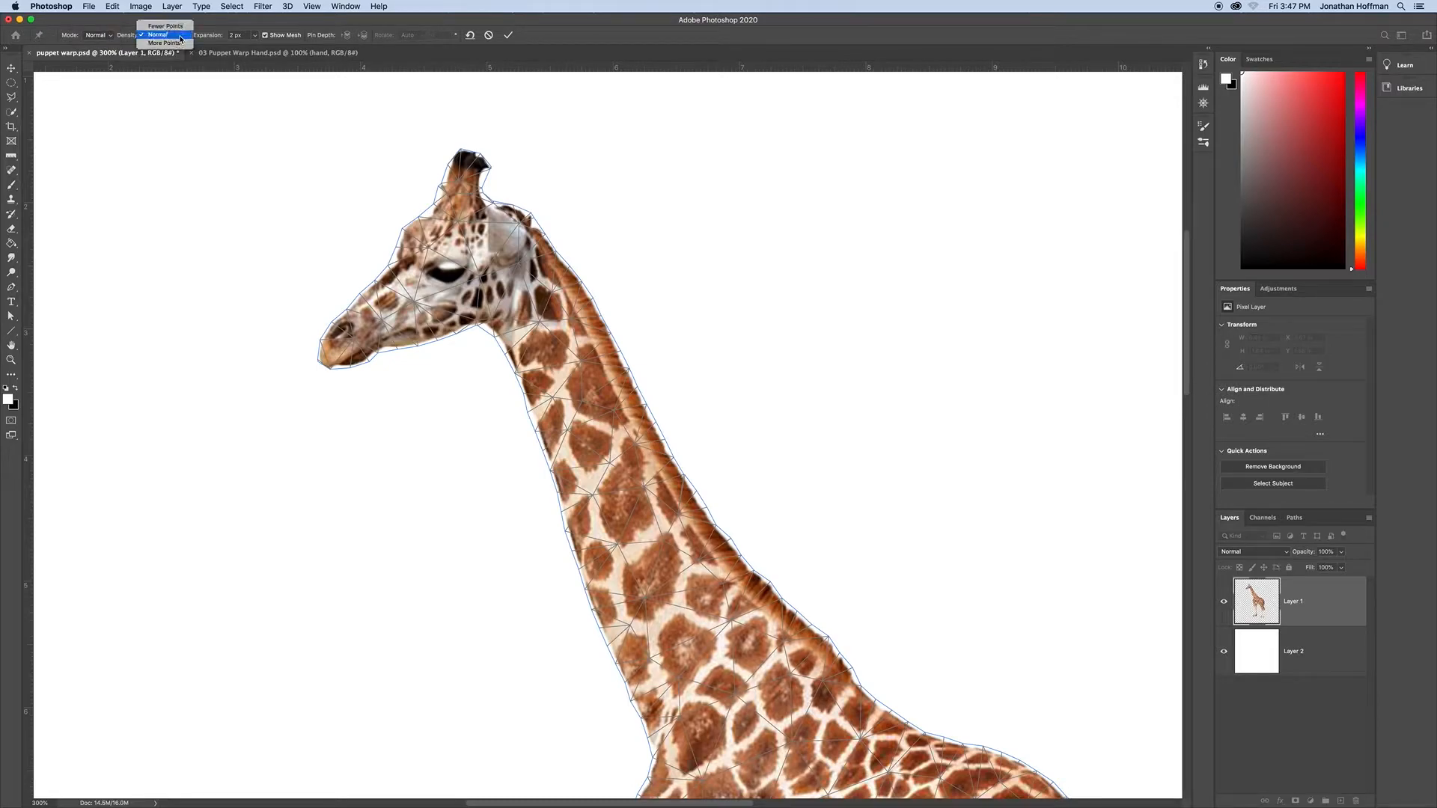
left_click(165, 26)
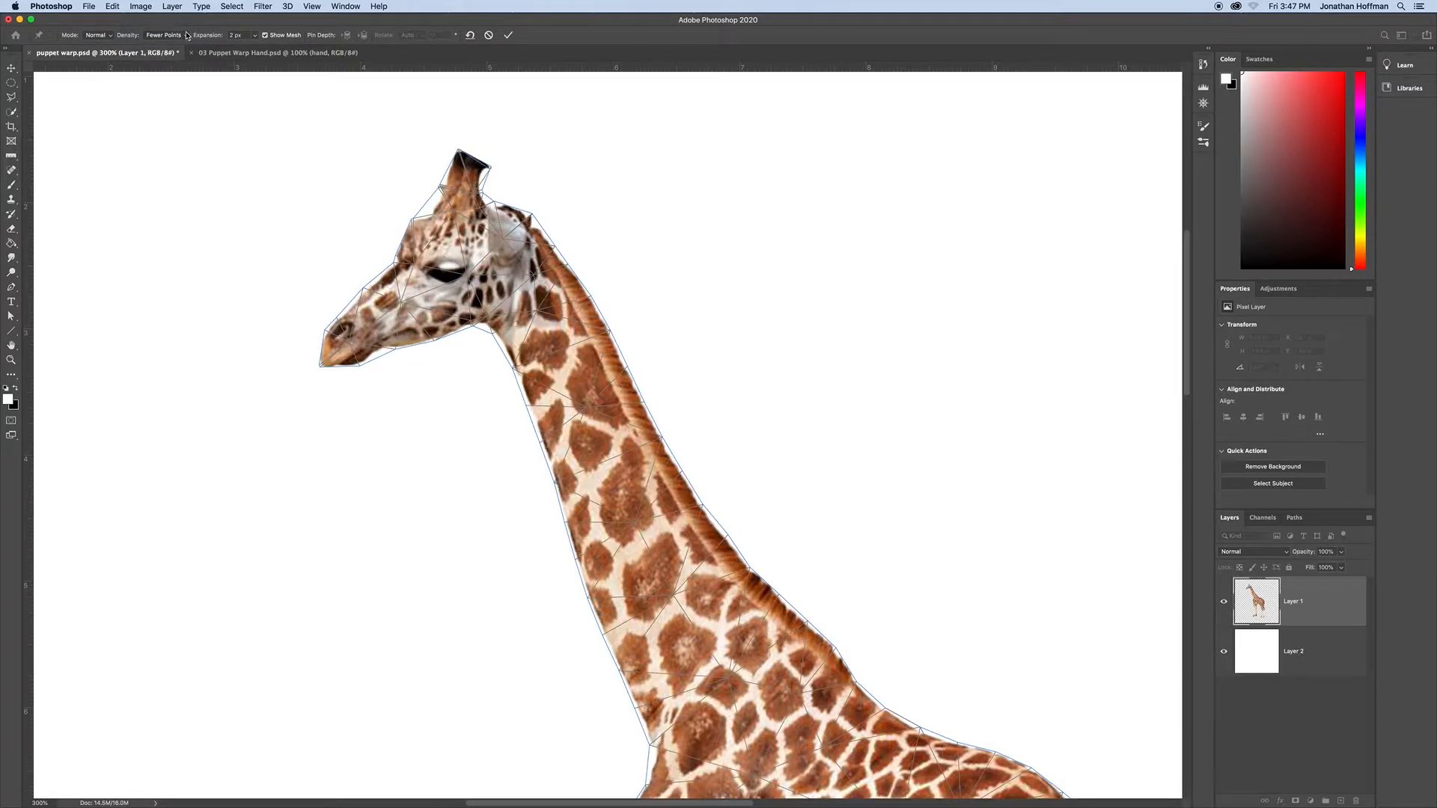
left_click(183, 35)
left_click(165, 51)
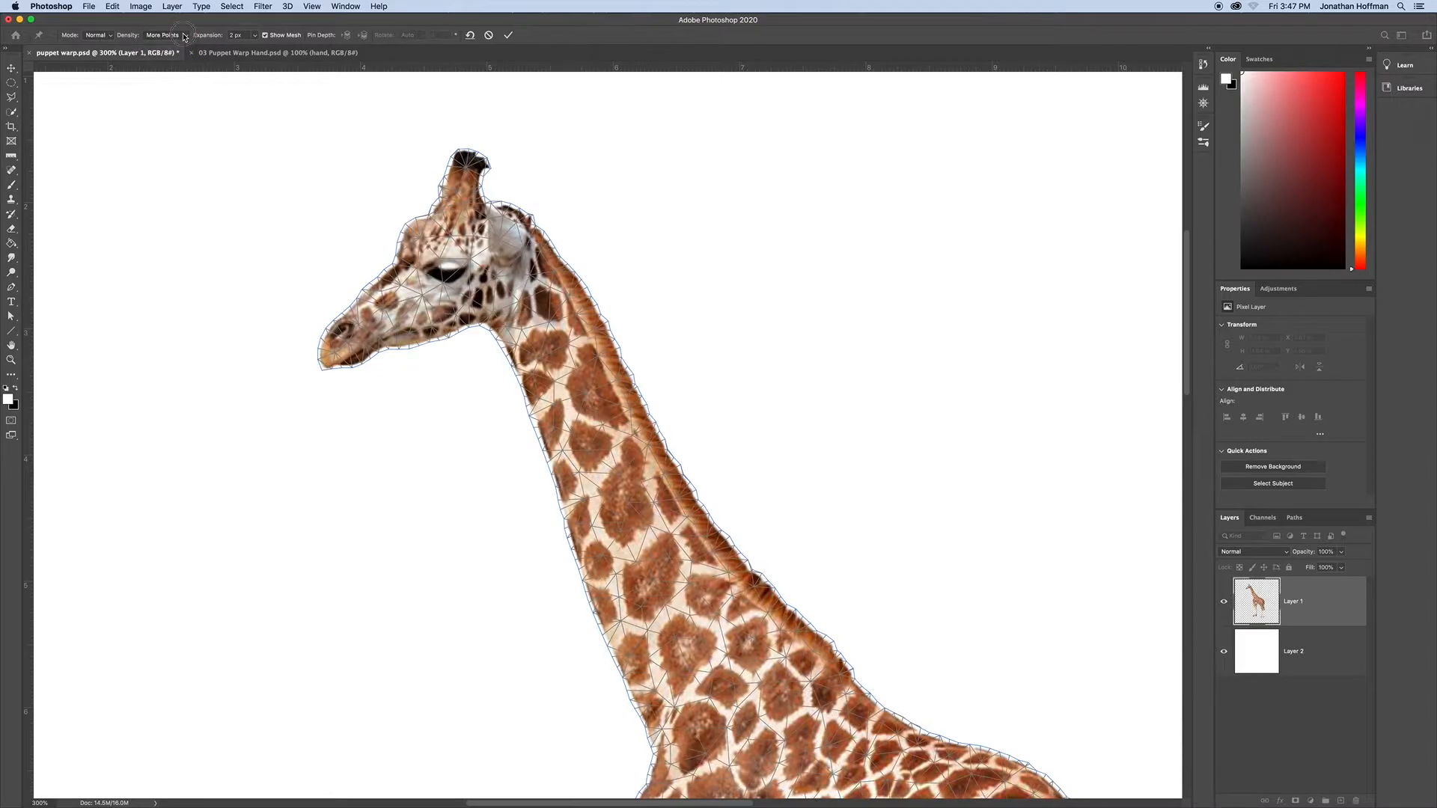
left_click(165, 35)
left_click(158, 26)
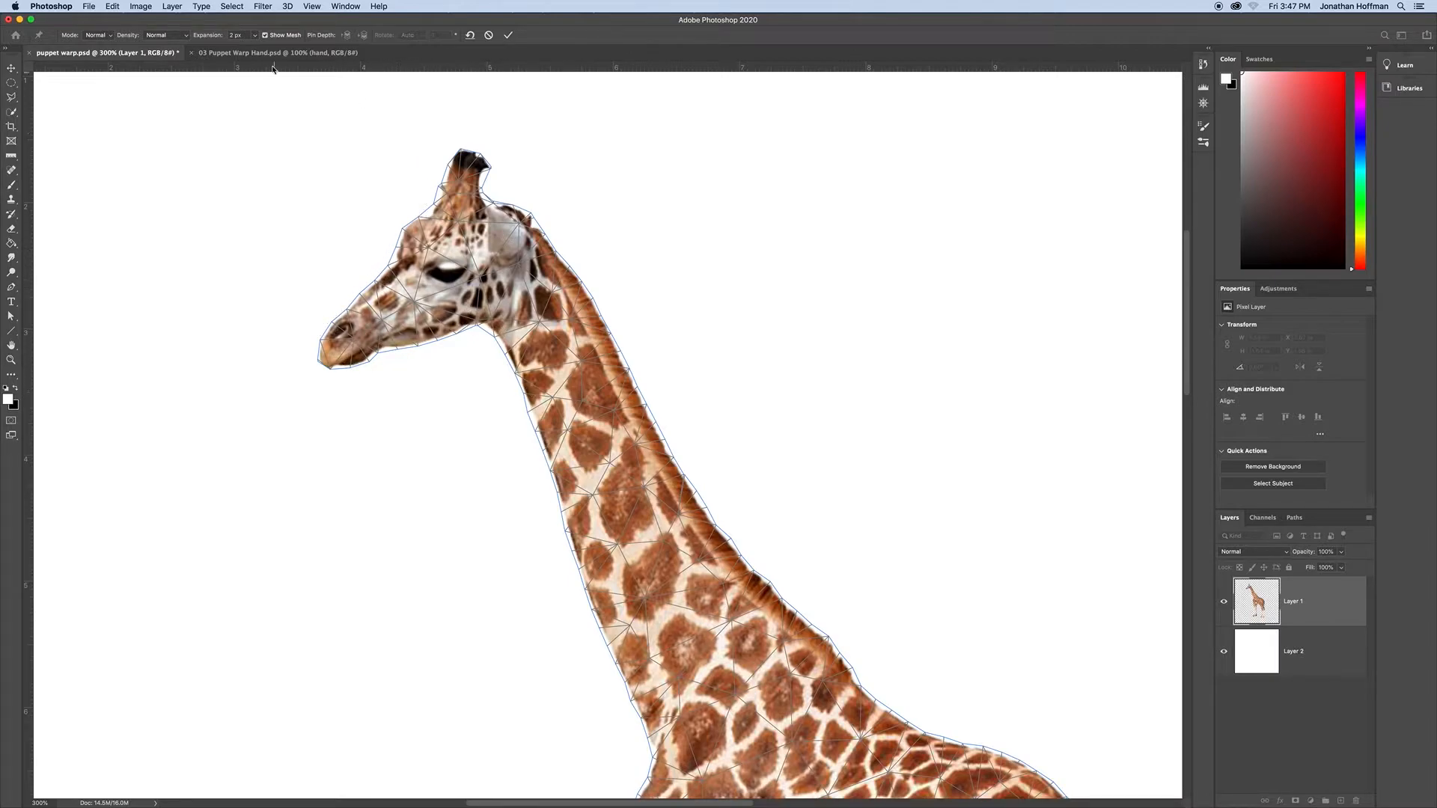
Set the Puppet Warp mesh expansion to 0 px
left_click(256, 42)
left_click_drag(256, 50, 253, 50)
left_click(236, 35)
left_click(235, 36)
type("0")
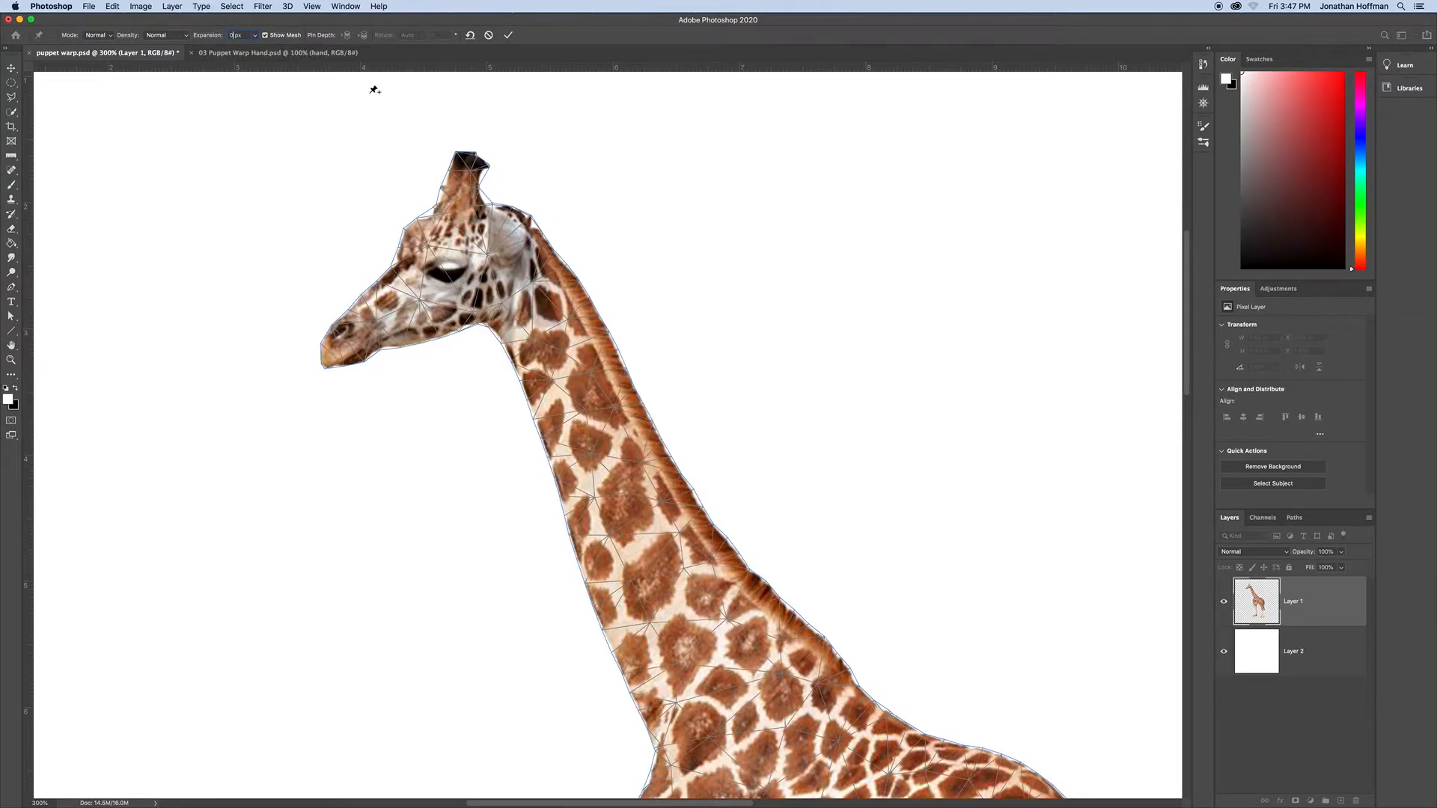
Hide and show the warp mesh repeatedly, leaving it displayed
left_click(265, 35)
left_click(265, 35)
left_click(265, 35)
left_click(265, 35)
Place a pin behind the giraffe's jaw, shift the giraffe slightly with it, and add a second pin at the neck's base
left_click(502, 304)
mouse_move(502, 303)
left_mouse_down()
mouse_move(535, 271)
mouse_move(515, 305)
left_mouse_up()
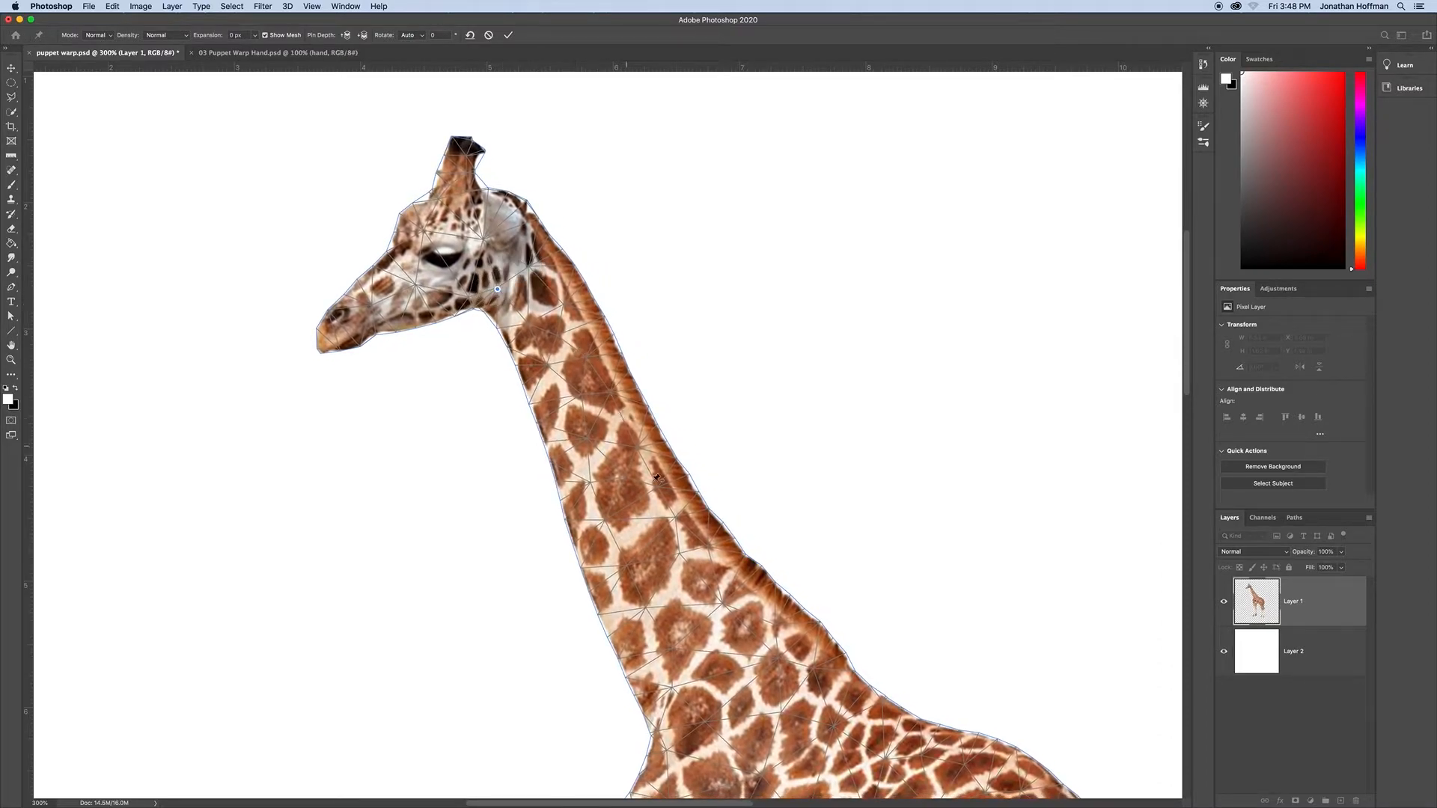
left_click(780, 660)
Swing the giraffe's head toward its body with the jaw pin and delete that pin
left_click_drag(498, 293, 533, 283)
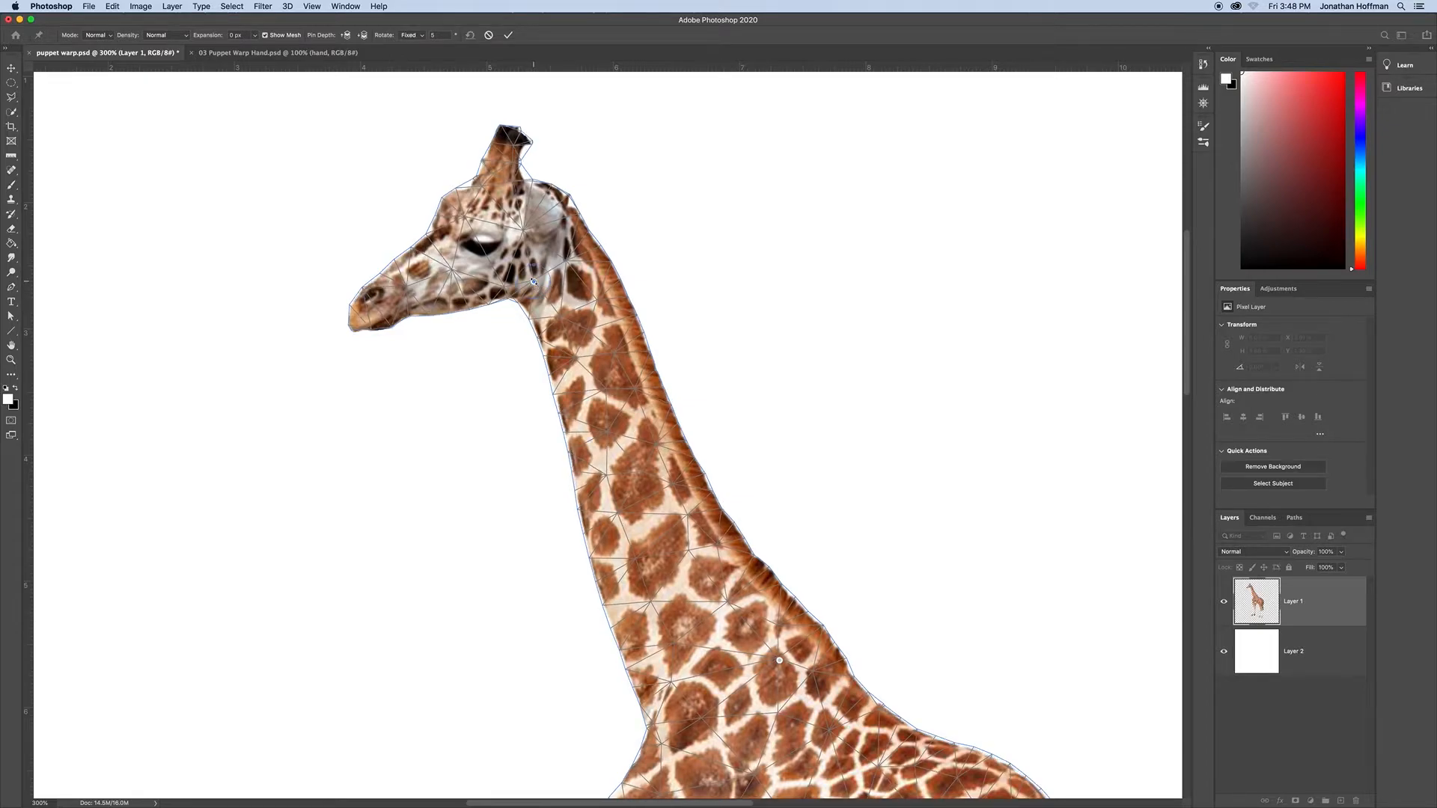
key("alt")
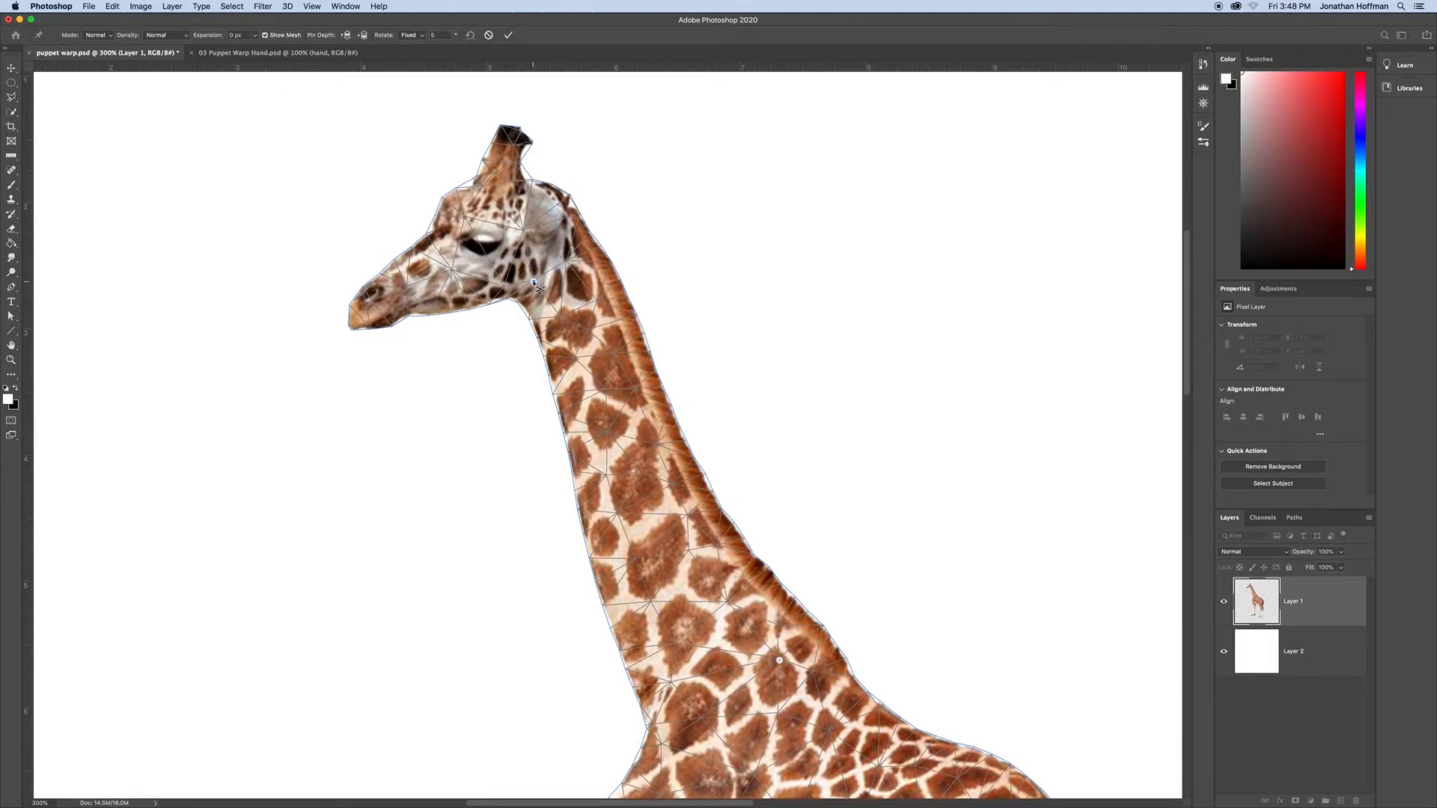
left_click(534, 283, "alt")
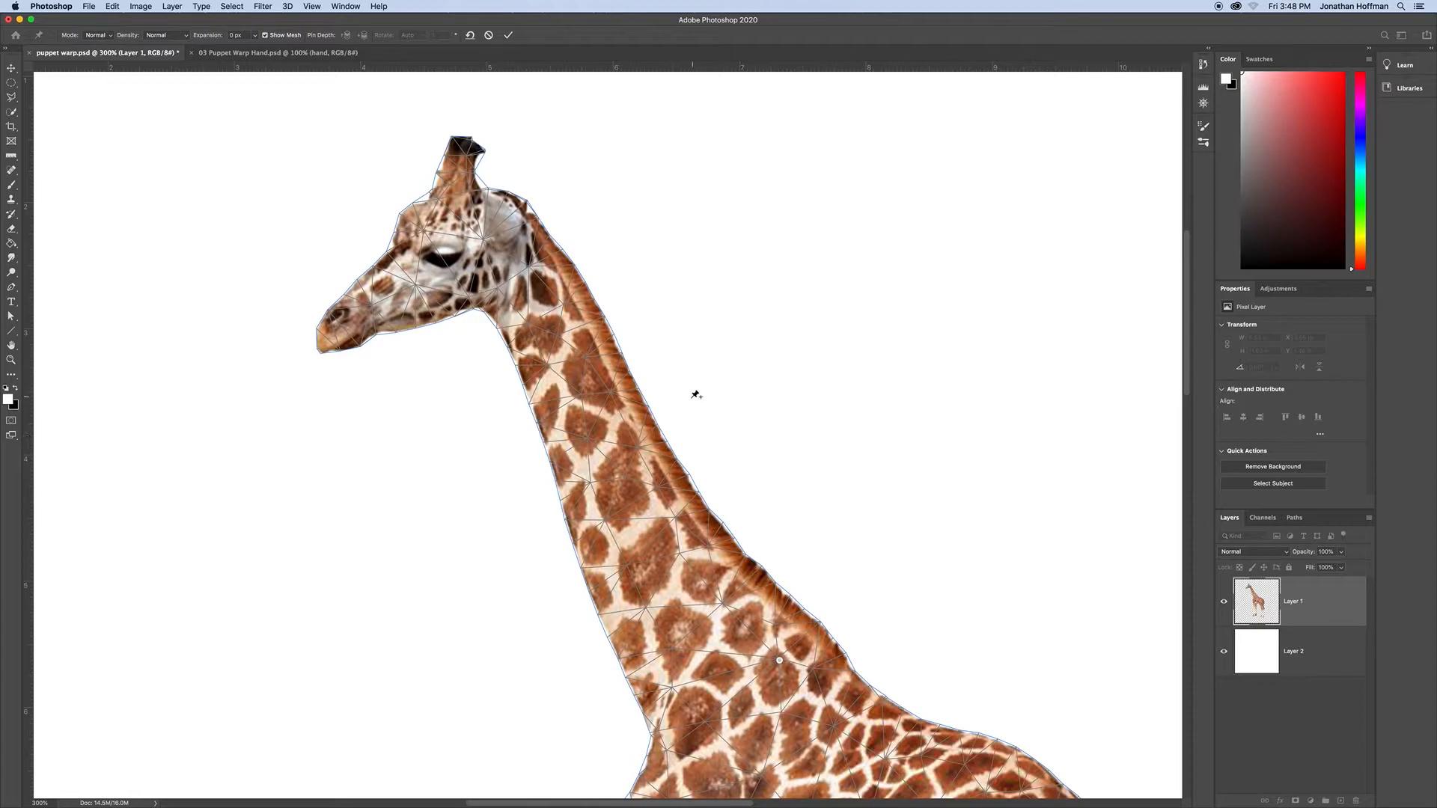
Add warp pins behind the giraffe's jaw, on its front shoulder and on its hindquarters
left_click(502, 287)
scroll(807, 440, "down", 2)
scroll(684, 295, "down", 5)
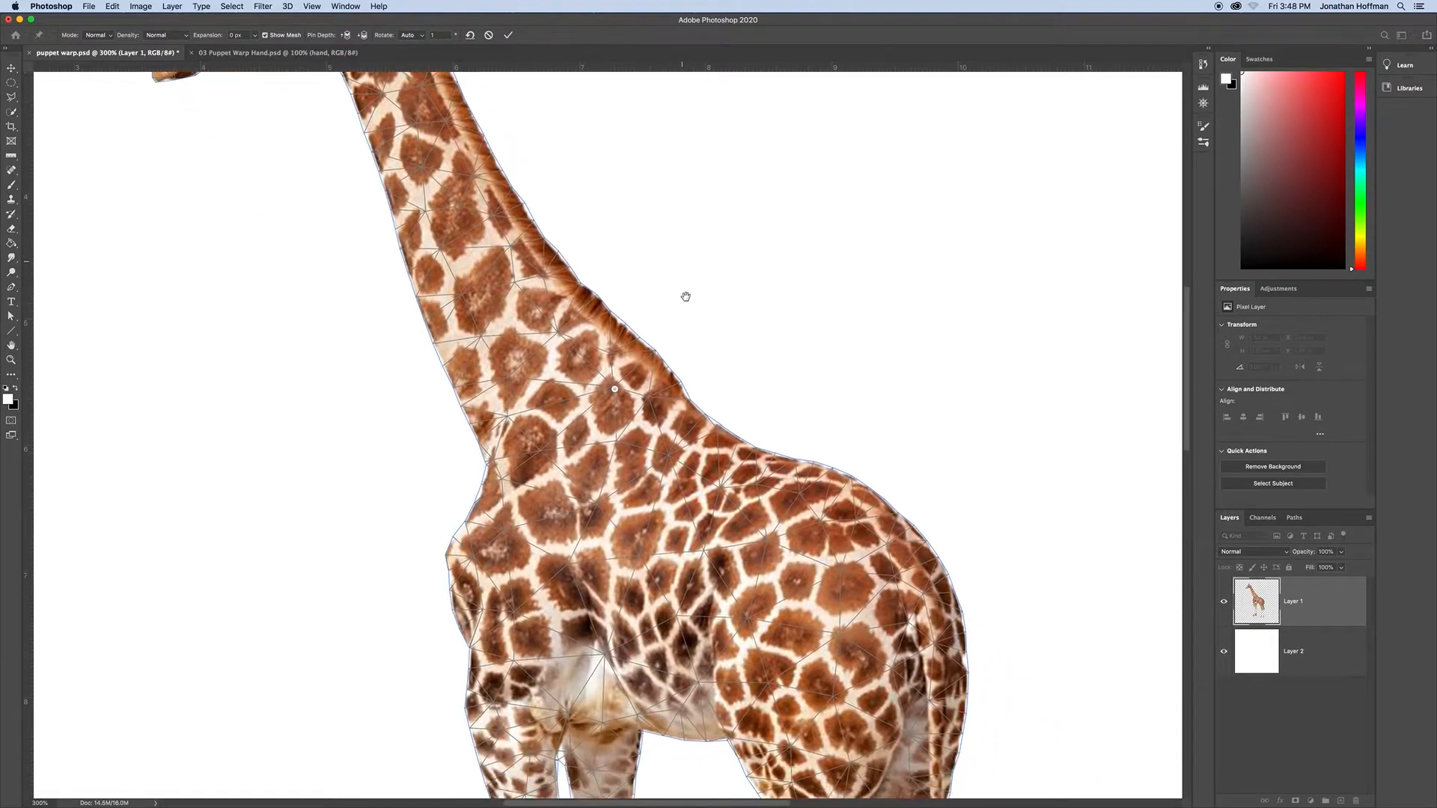
scroll(603, 409, "down", 4)
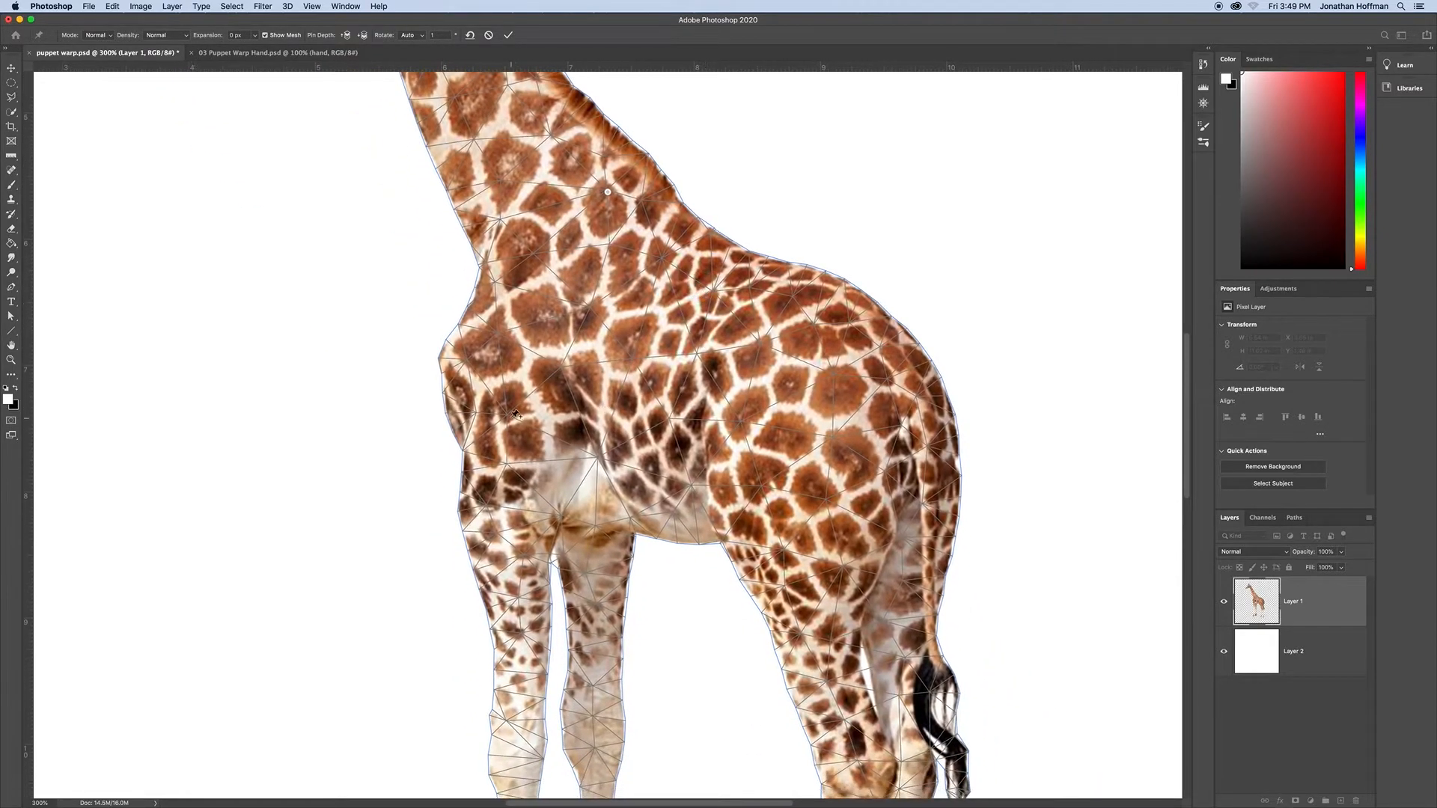
left_click(507, 414)
left_click(837, 435)
Bend the giraffe's neck forward and down with the jaw pin and rotate the head more upright
key("super+0")
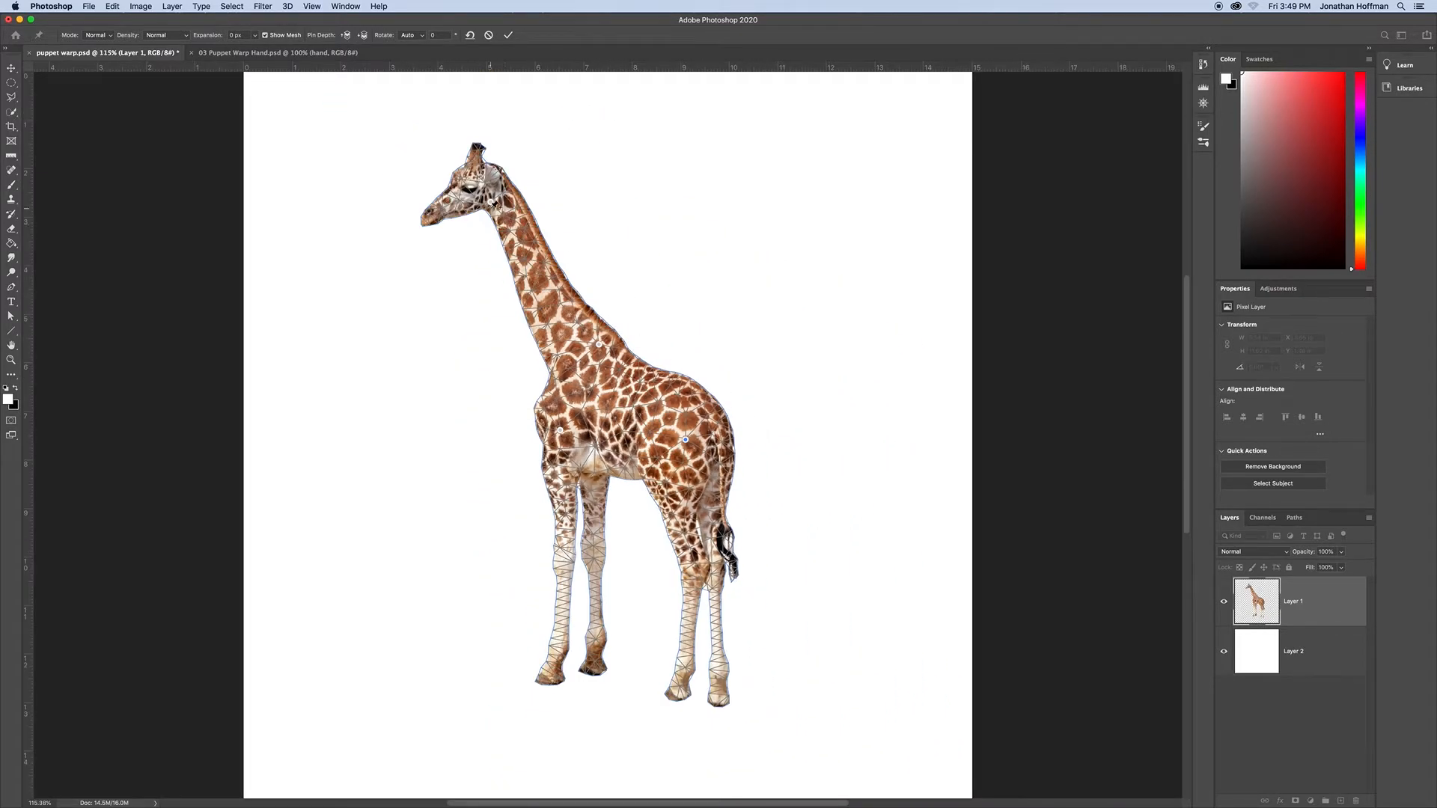
left_click_drag(493, 198, 437, 334)
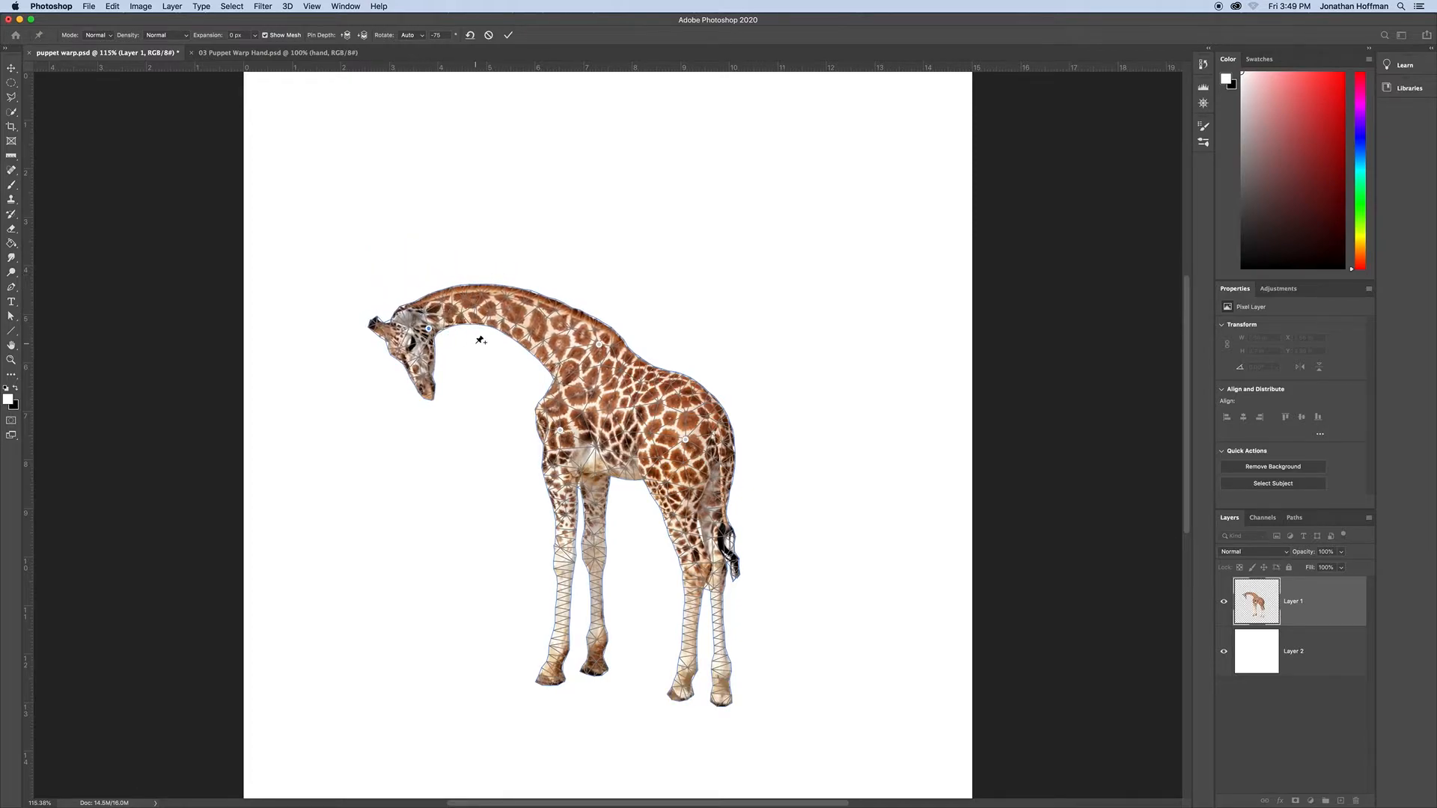
key("super+equal")
key("super+equal")
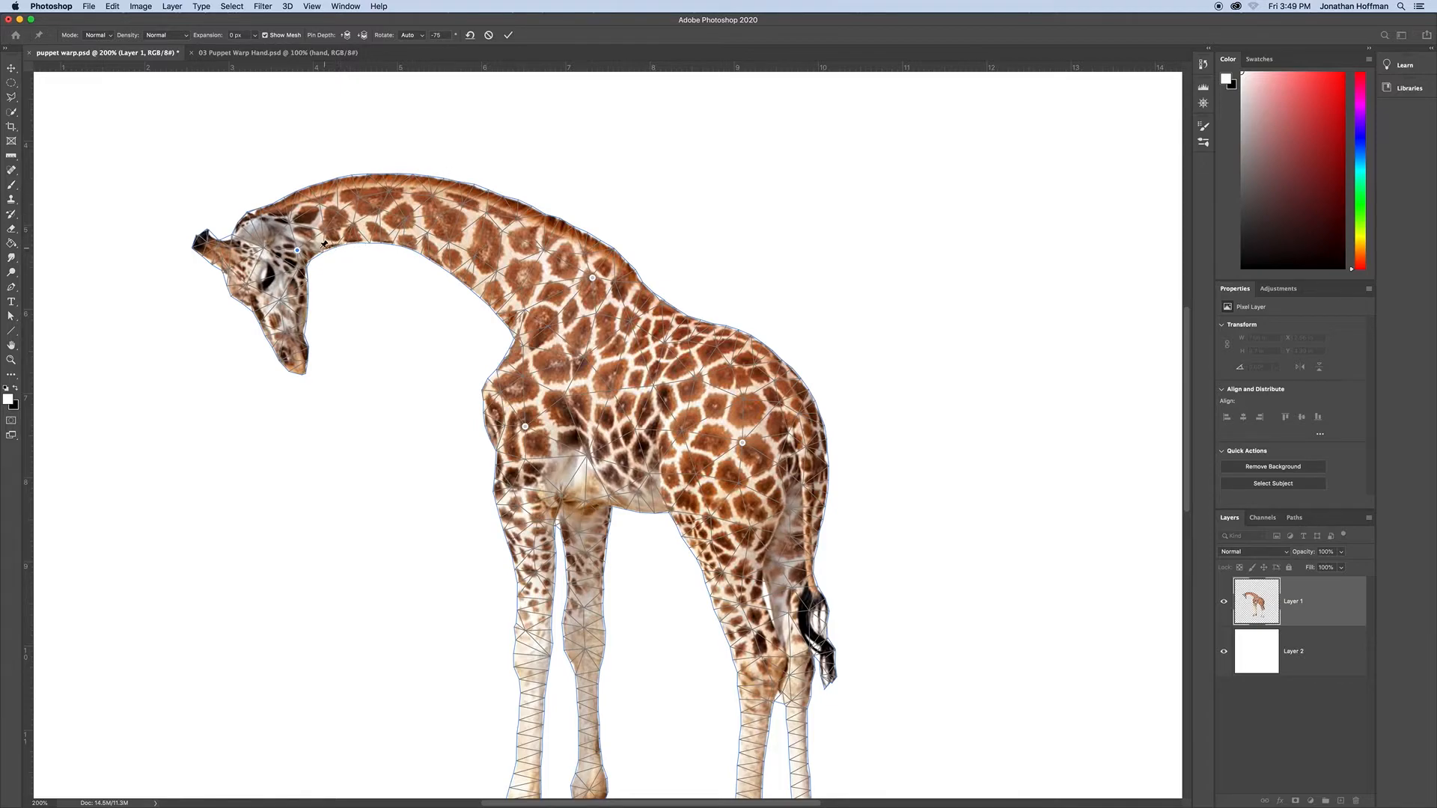
mouse_move(298, 253)
left_mouse_down()
mouse_move(306, 240)
mouse_move(303, 253)
left_mouse_up()
left_click_drag(303, 253, 302, 271)
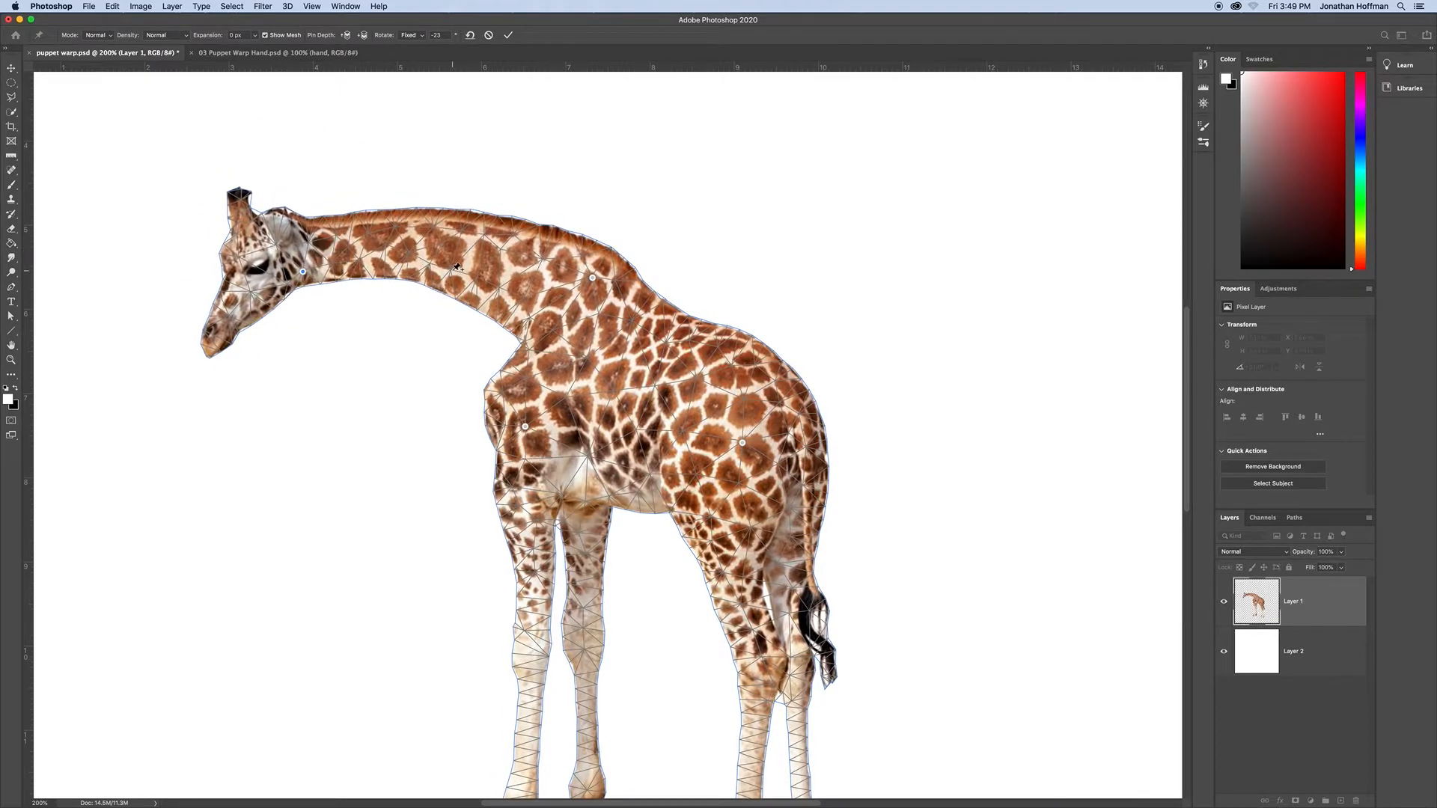
Add a pin midway along the giraffe's neck, pull it slightly down, and lower the head further
left_click(450, 271)
left_click_drag(450, 270, 442, 289)
left_click_drag(302, 273, 311, 357)
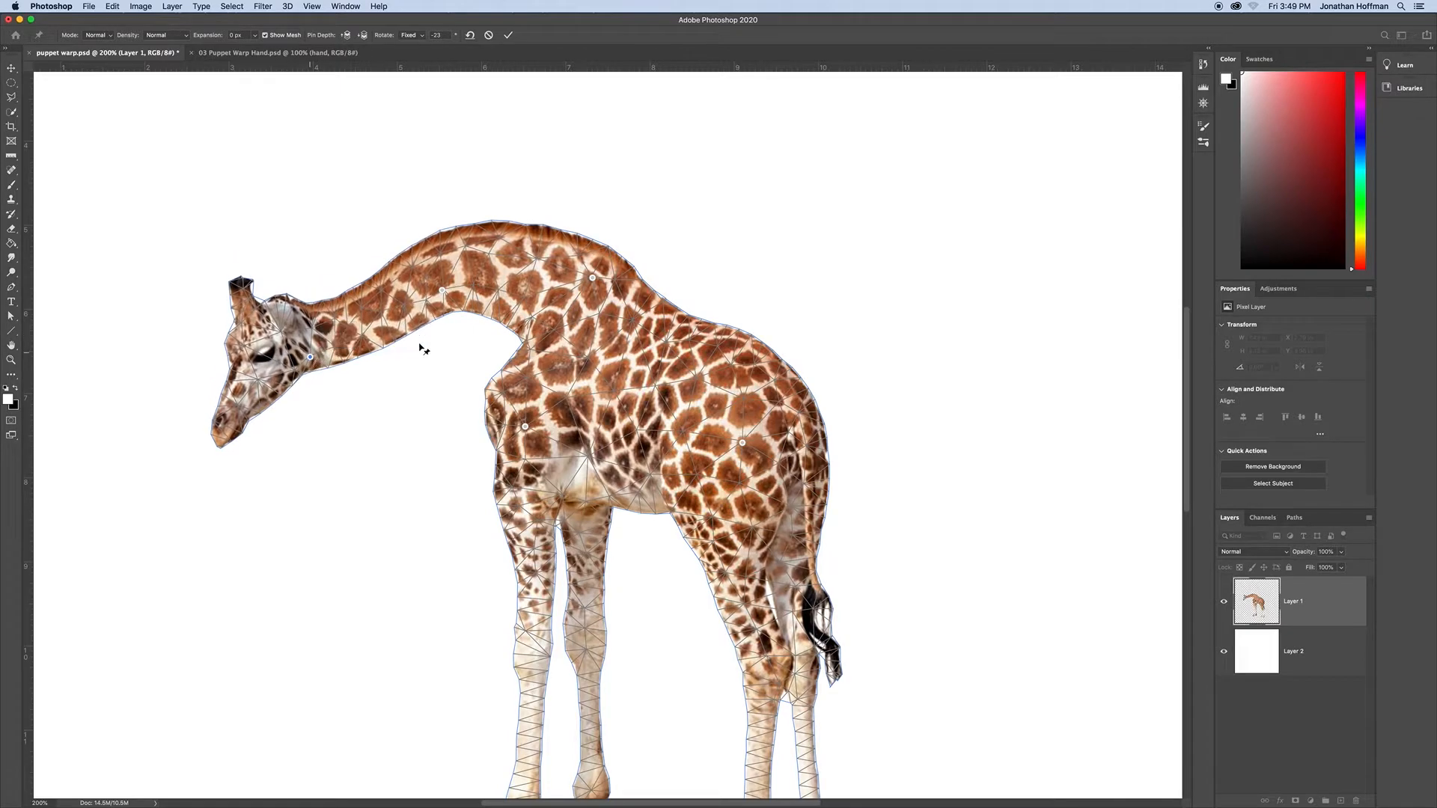
Lower the mid-neck pin, pin the underside of the neck's base, and curl the head down toward the front legs
left_click_drag(442, 294, 449, 340)
left_click_drag(540, 338, 536, 345)
left_click_drag(449, 341, 449, 326)
left_click_drag(310, 357, 356, 440)
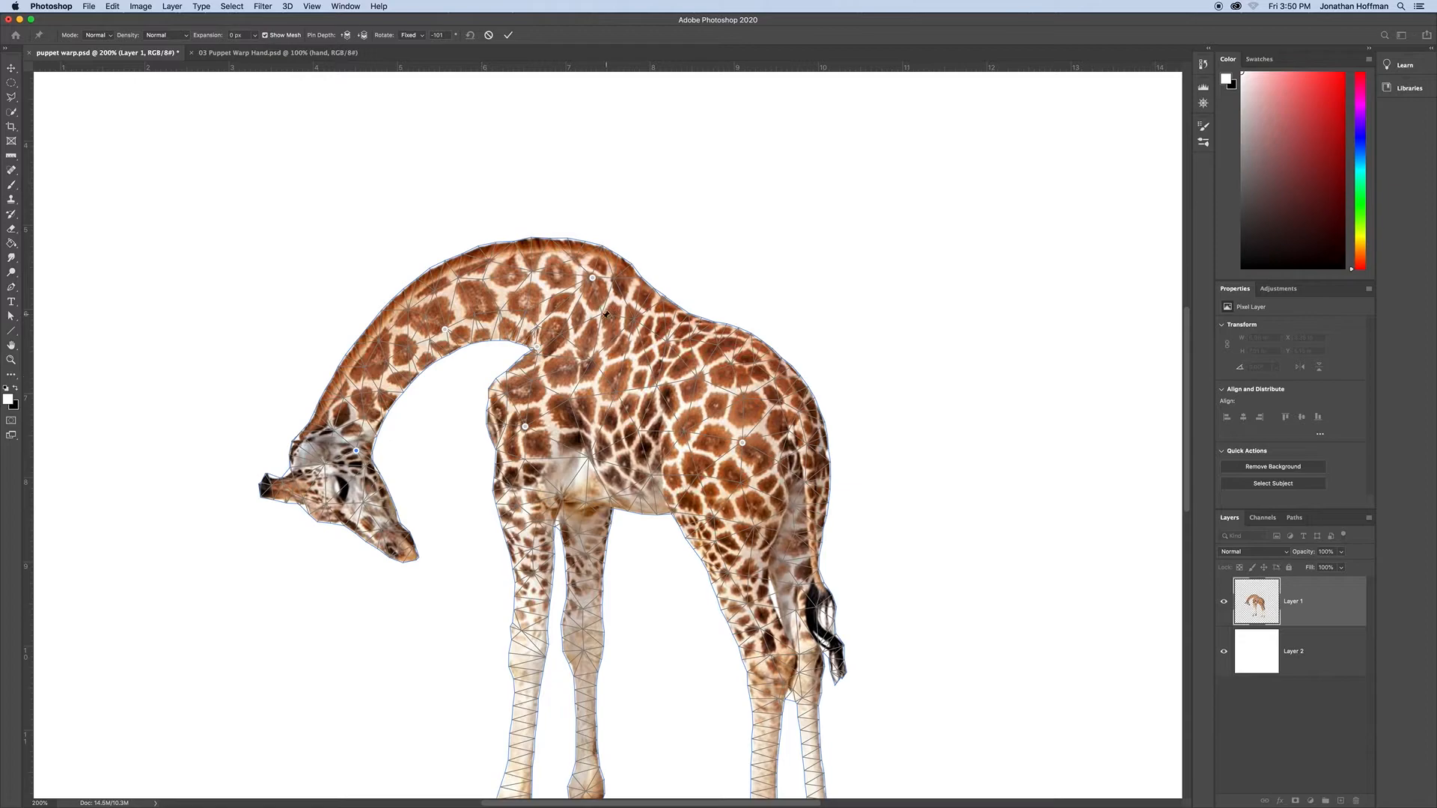
Nudge the two pins at the neck's base to smooth the neck and shoulder curve, and commit the warp
left_click_drag(537, 346, 525, 346)
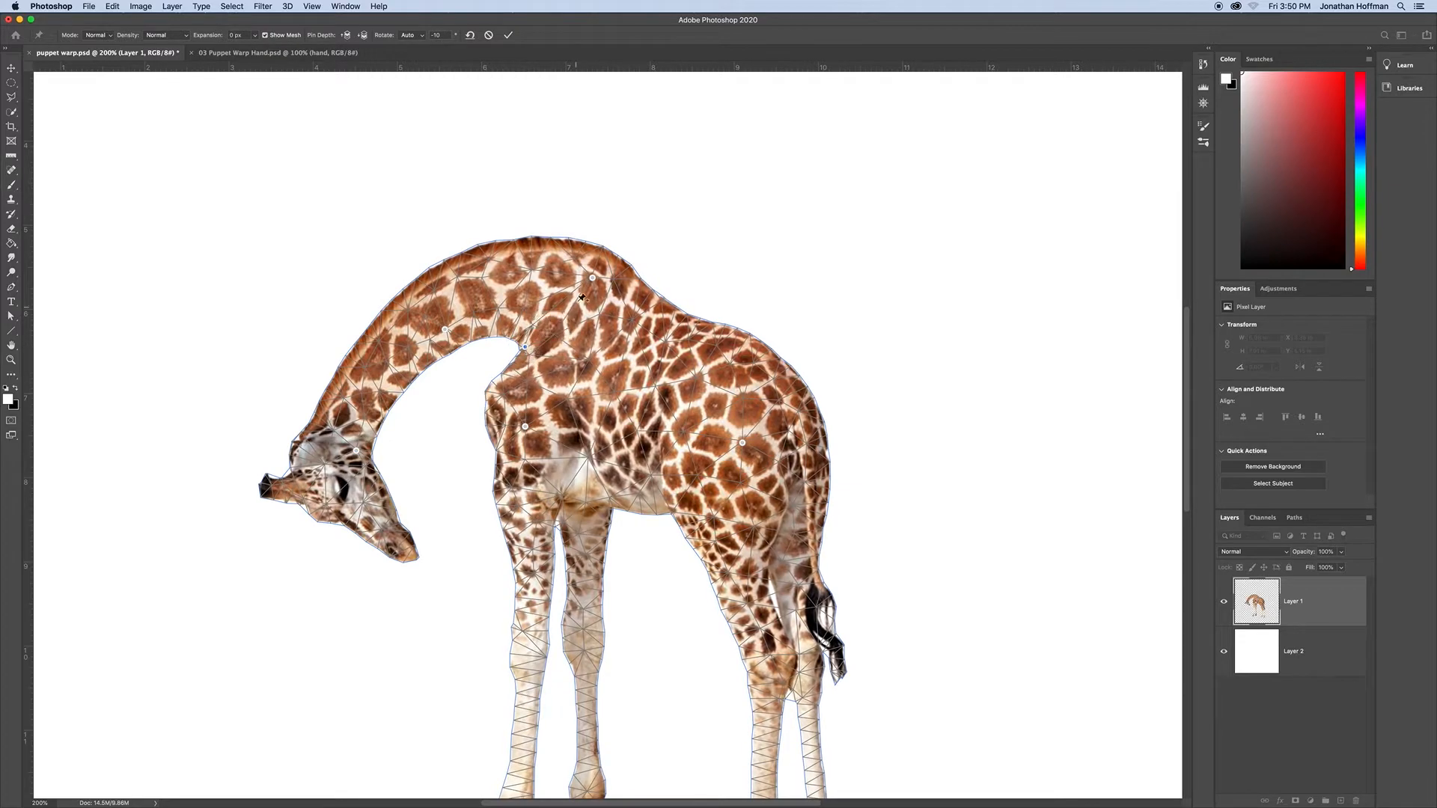
left_click_drag(592, 279, 579, 293)
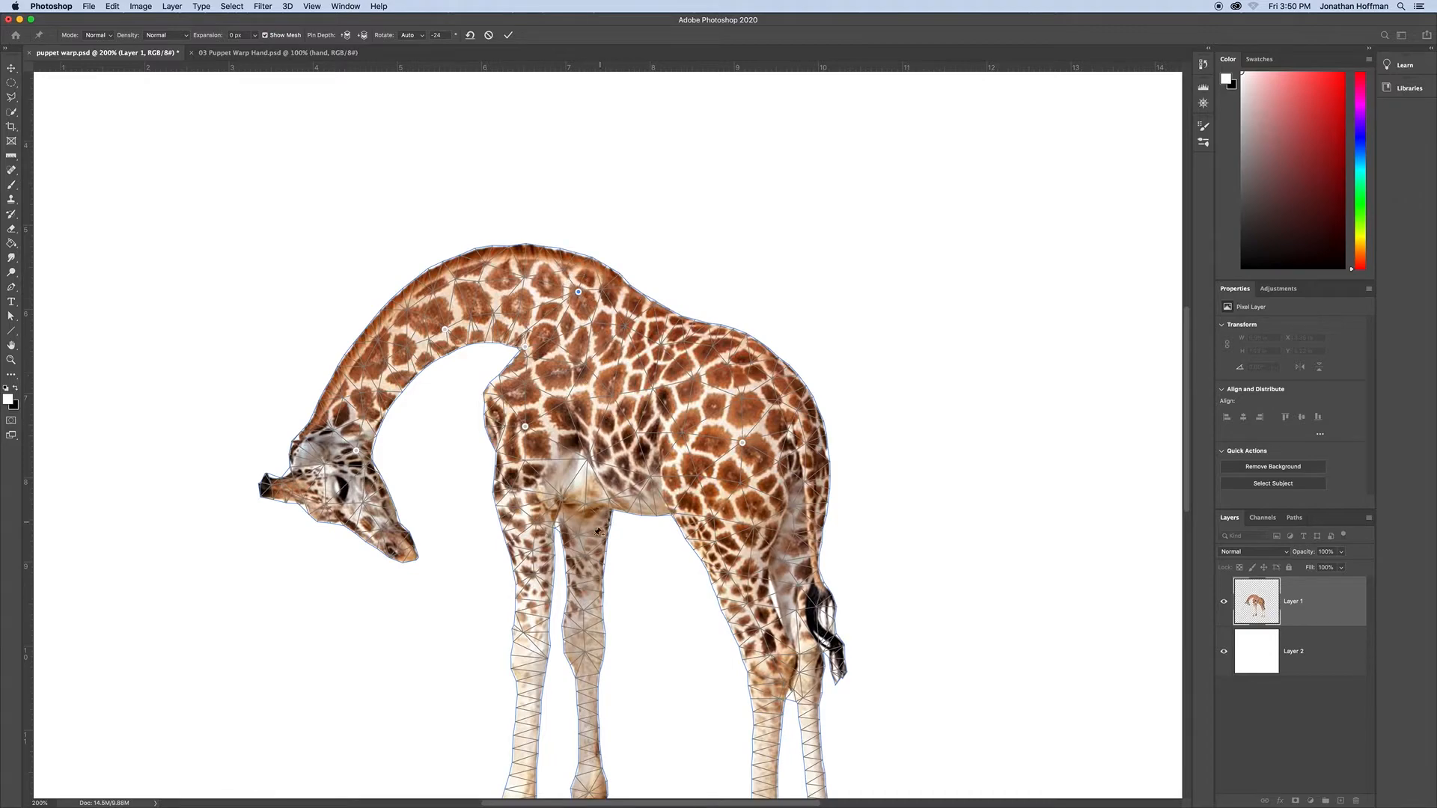
scroll(598, 532, "down", 5)
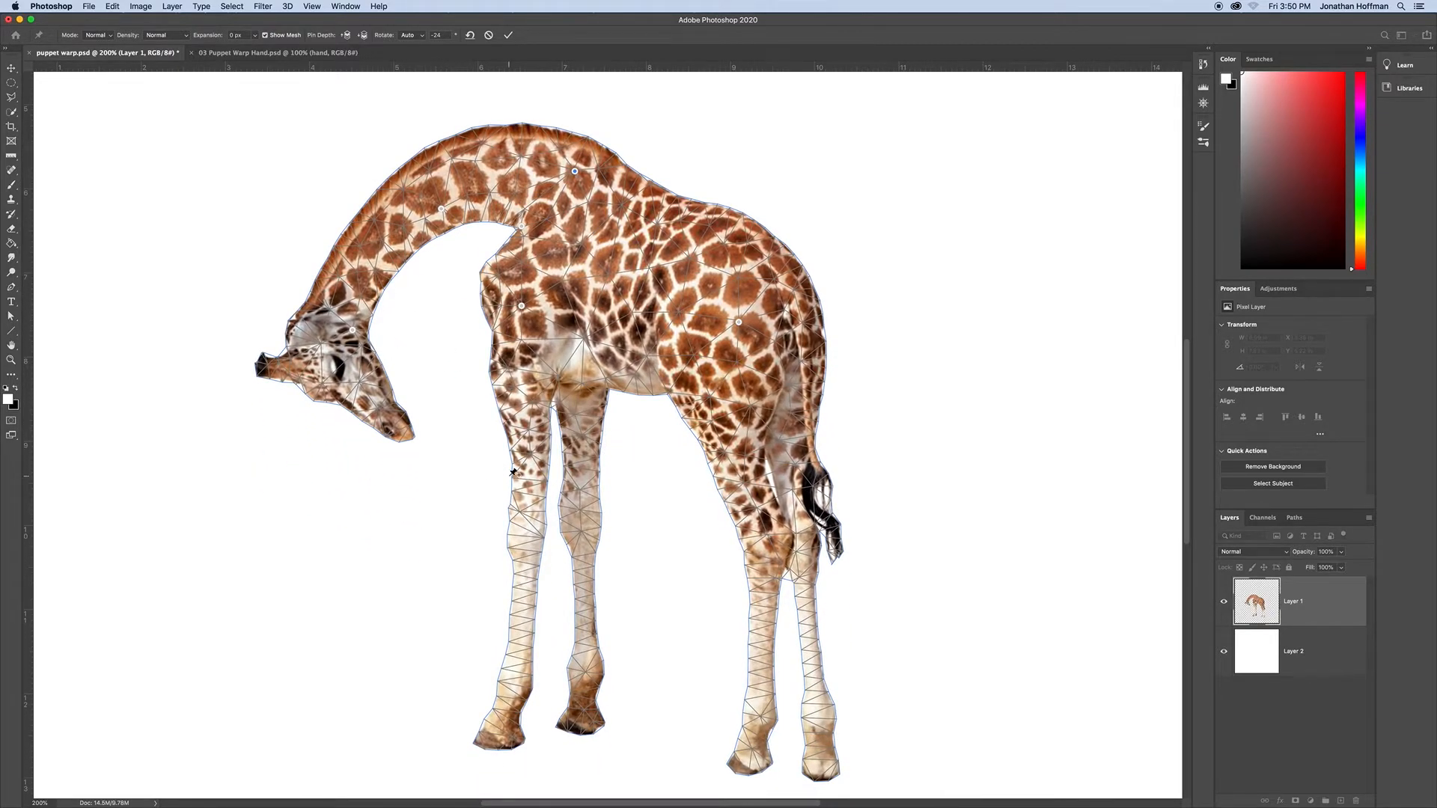
key("Return")
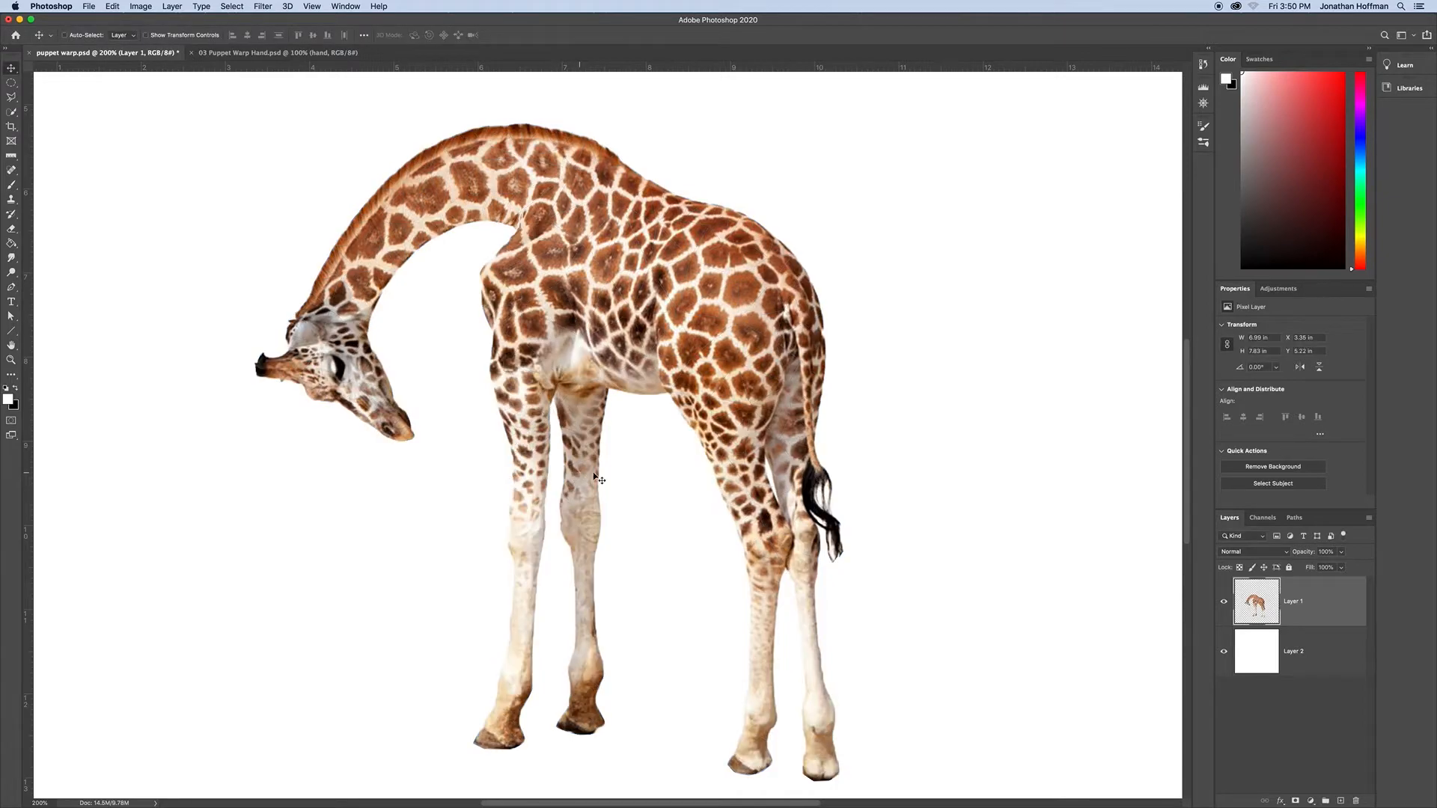
Undo and redo the Puppet Warp to compare the giraffe's original and bent poses
key("super+z")
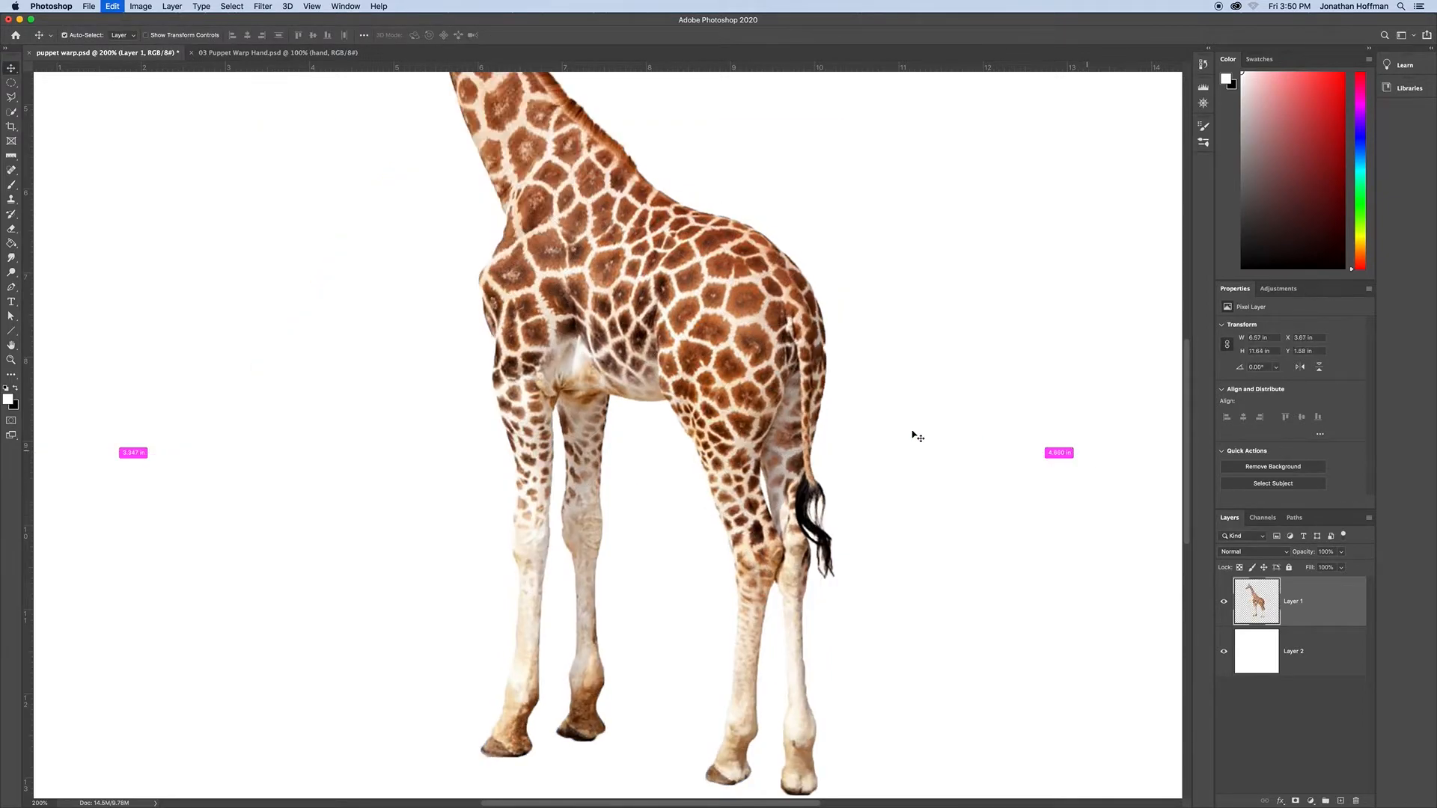
left_click_drag(838, 326, 840, 448)
left_click_drag(838, 288, 836, 442)
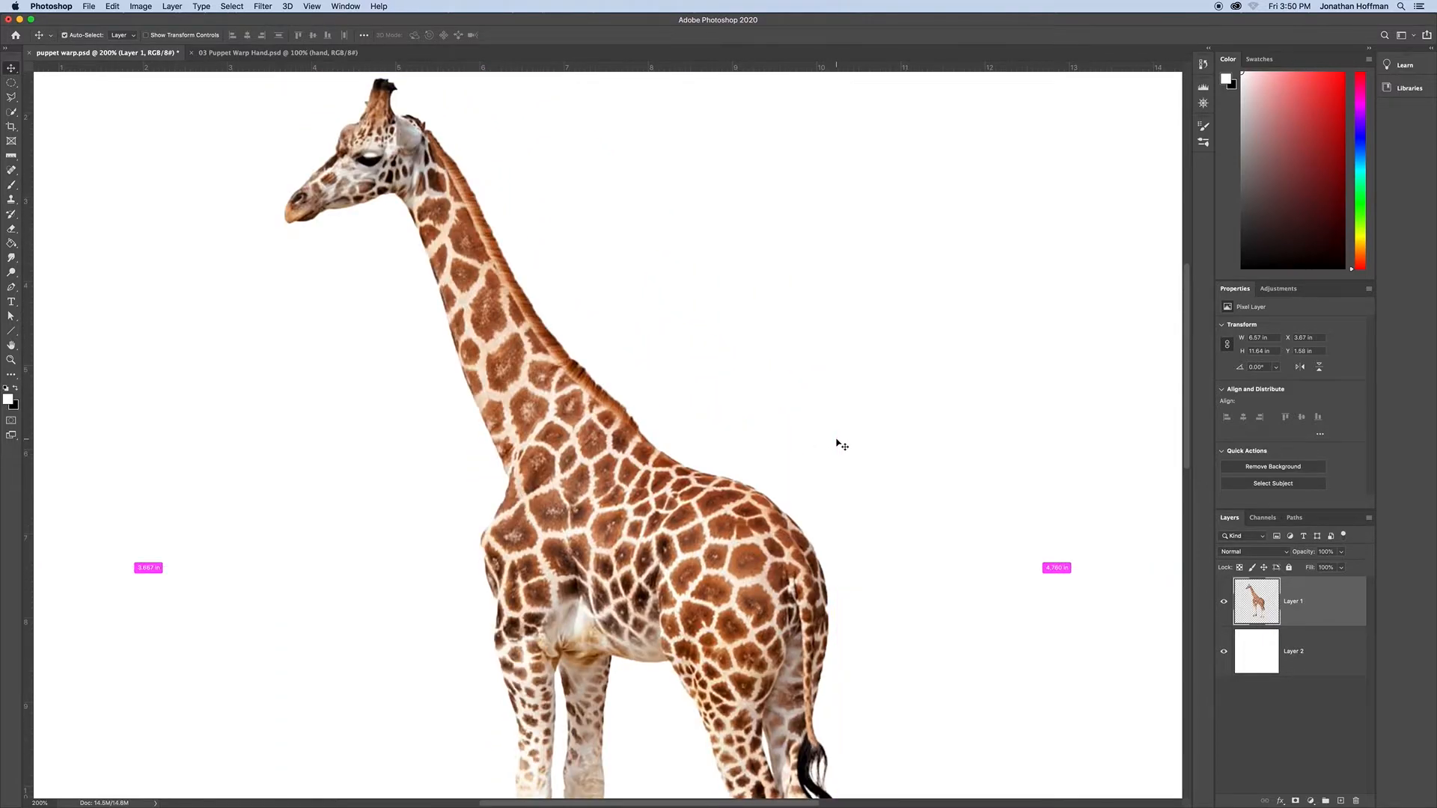
key("super+shift+z")
left_click_drag(744, 489, 772, 315)
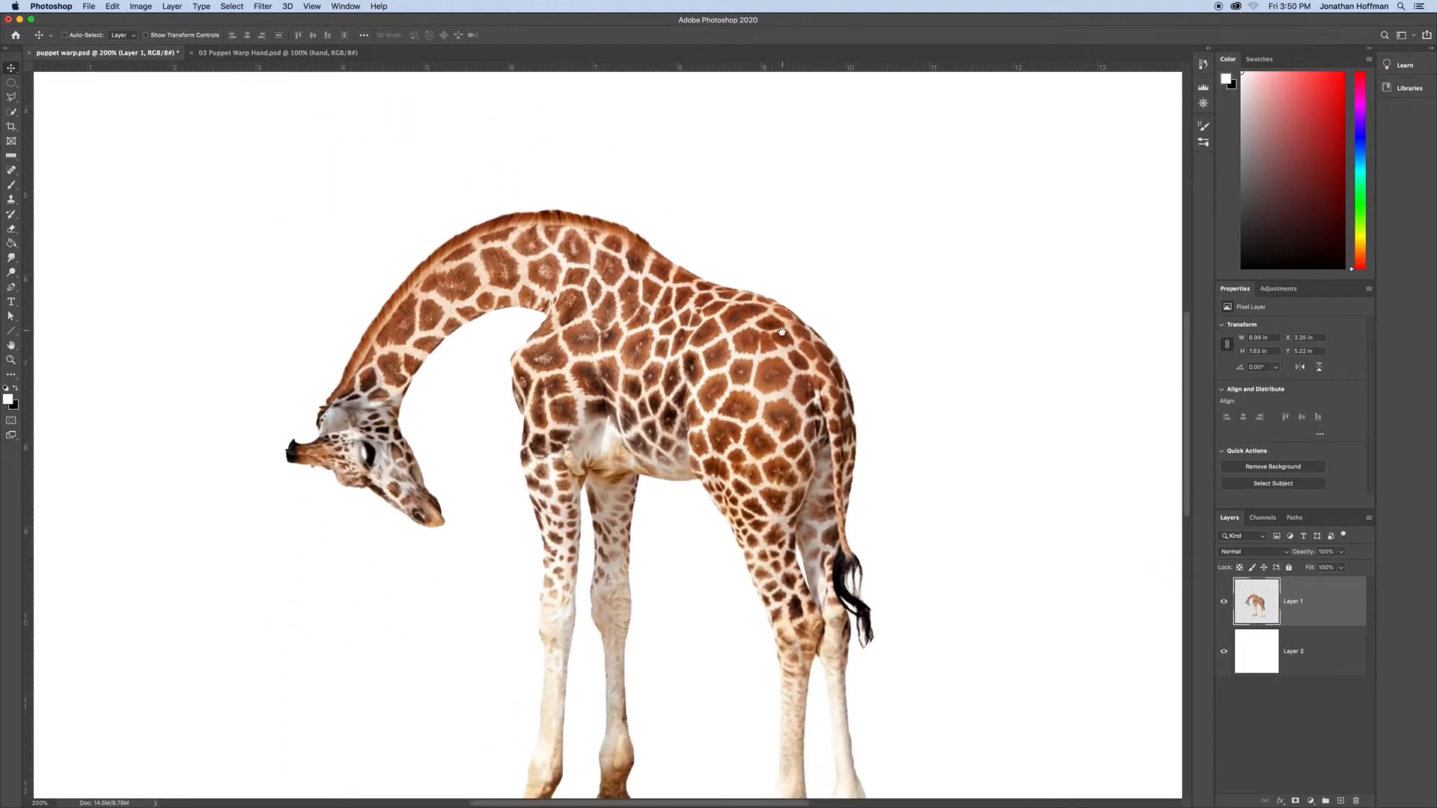
scroll(778, 330, "down", 3)
scroll(778, 329, "right", 1)
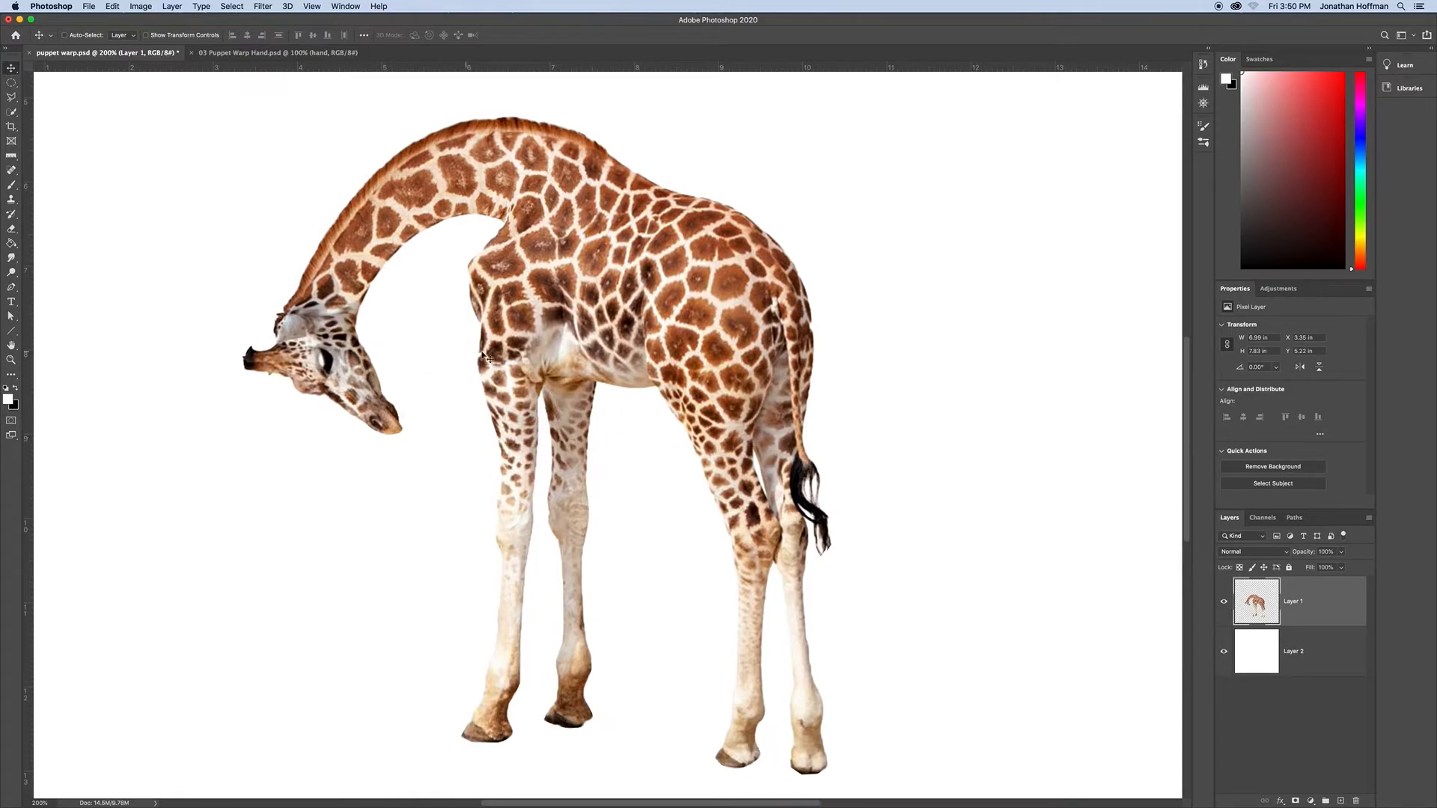
Start Puppet Warp on the giraffe and pin its chest, flank, and the knee and ankle of the leading front leg
left_click(112, 6)
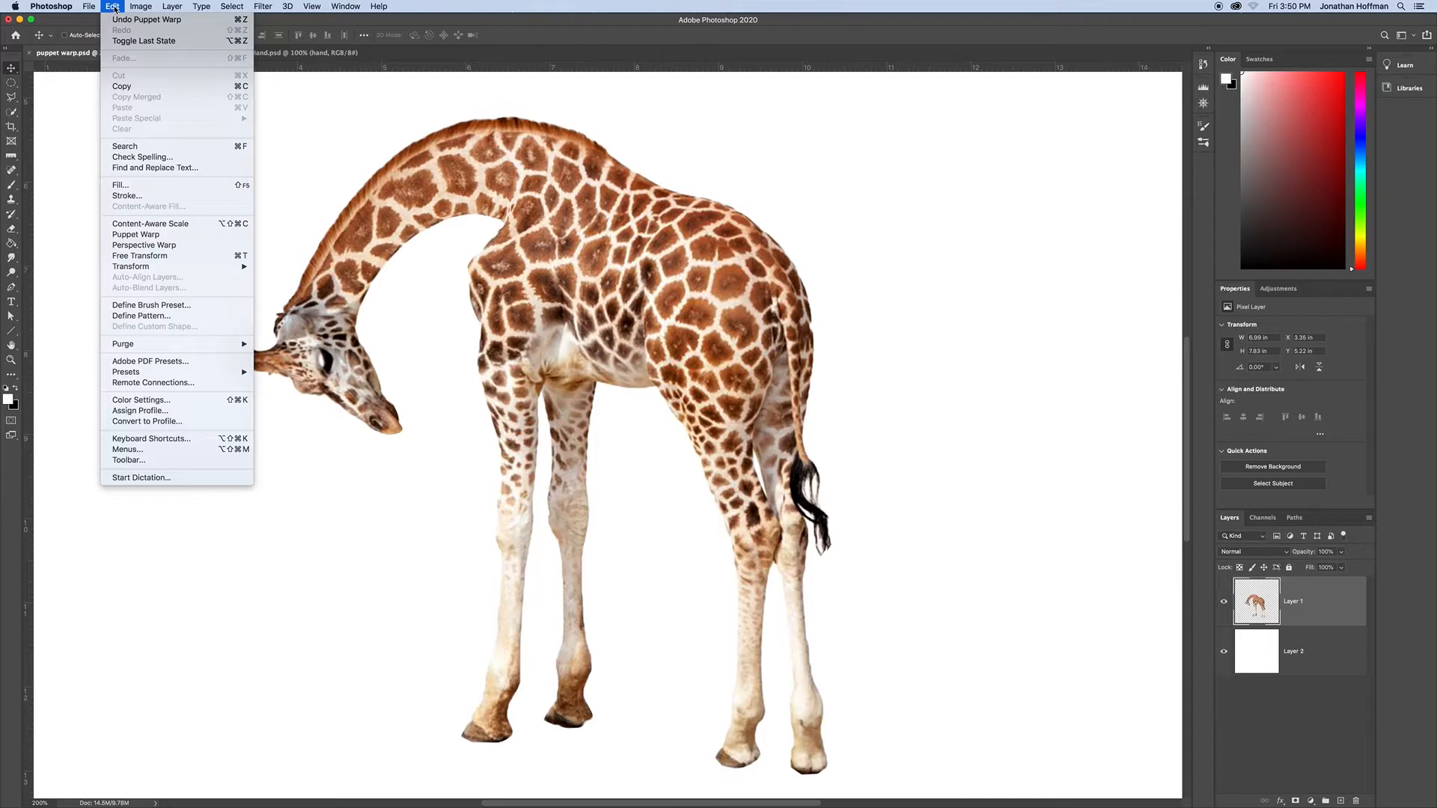
left_click(155, 234)
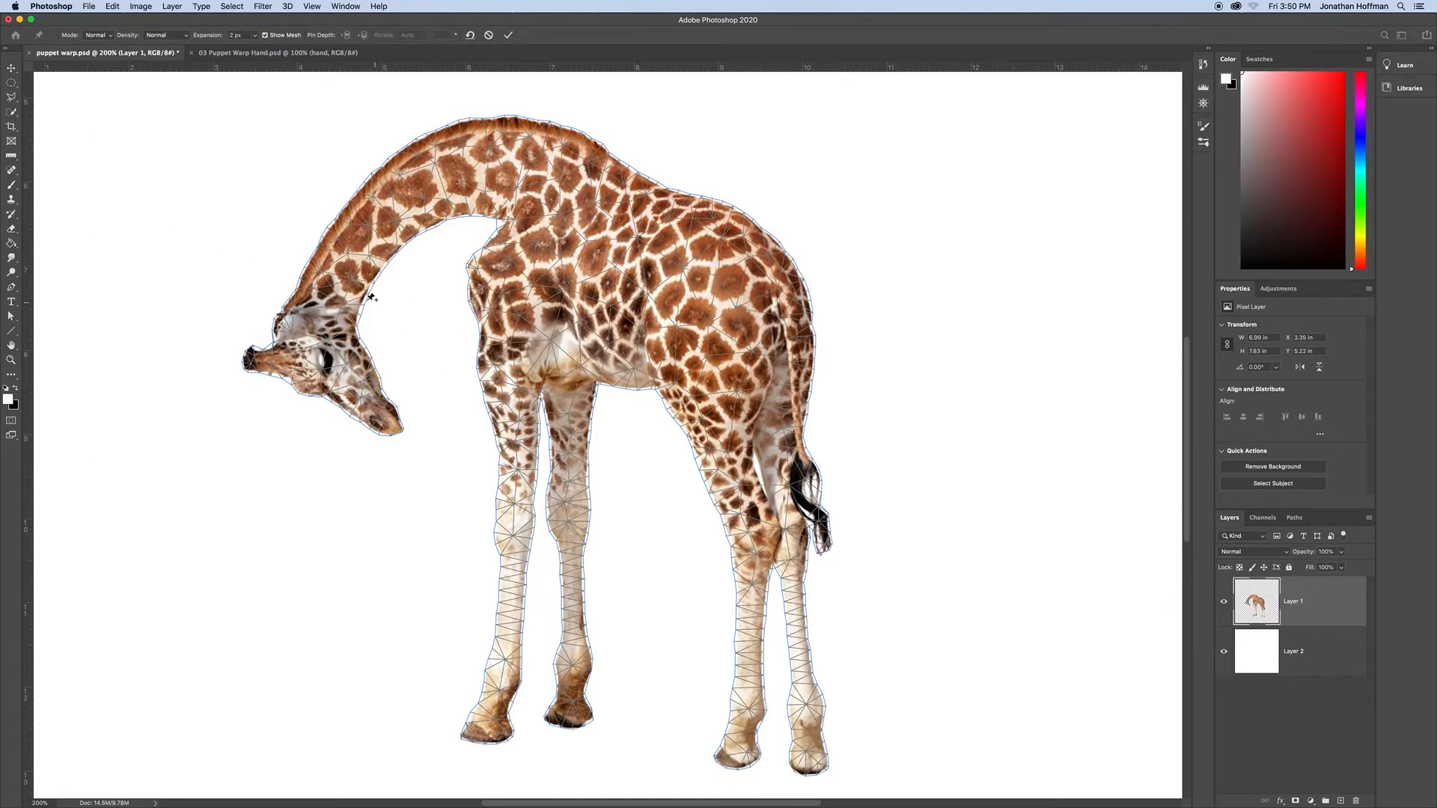
left_click(510, 261)
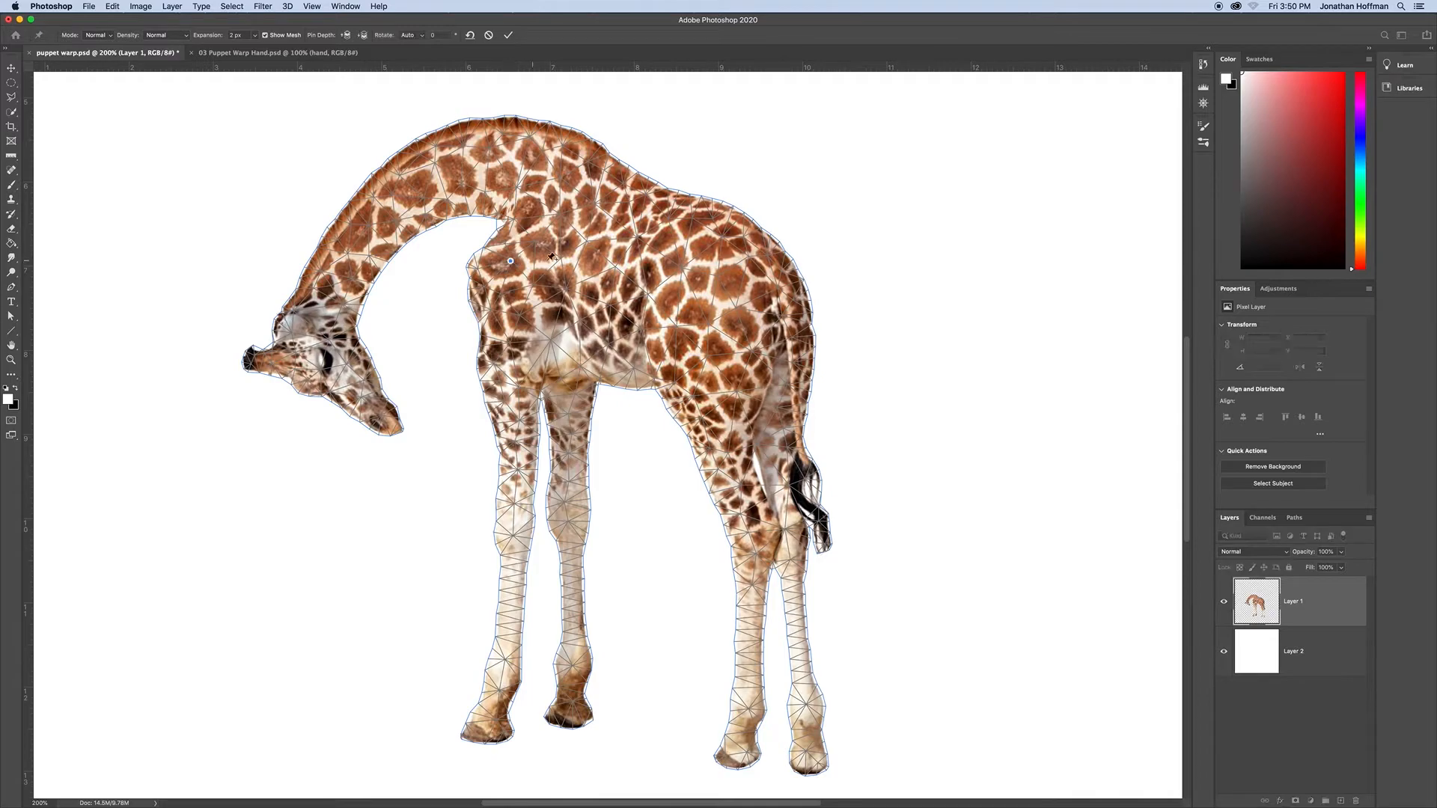
left_click(677, 326)
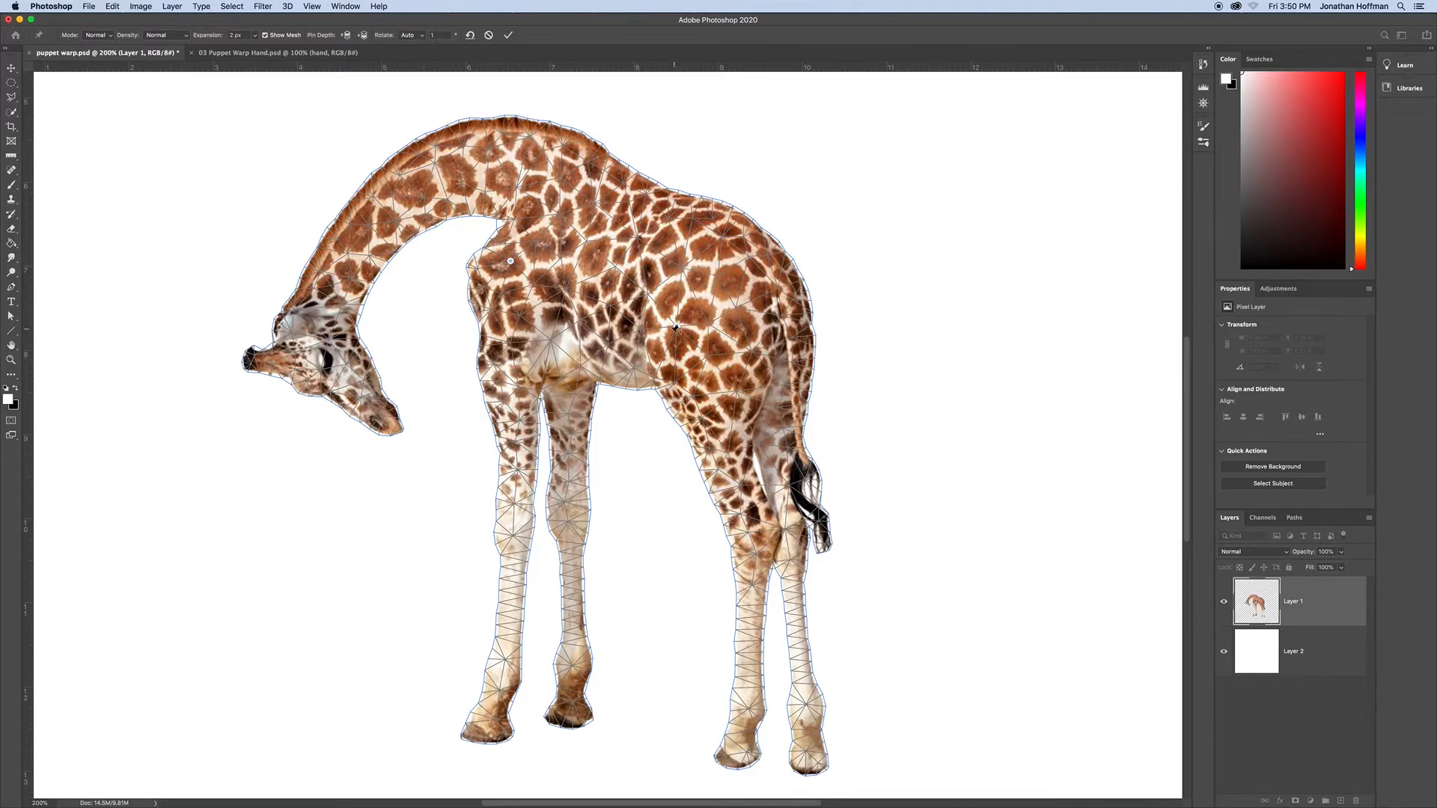
left_click(514, 535)
left_click(500, 690)
Pin the knee and ankle of the other front leg, and swing the leading front leg forward and up
left_click_drag(514, 535, 493, 511)
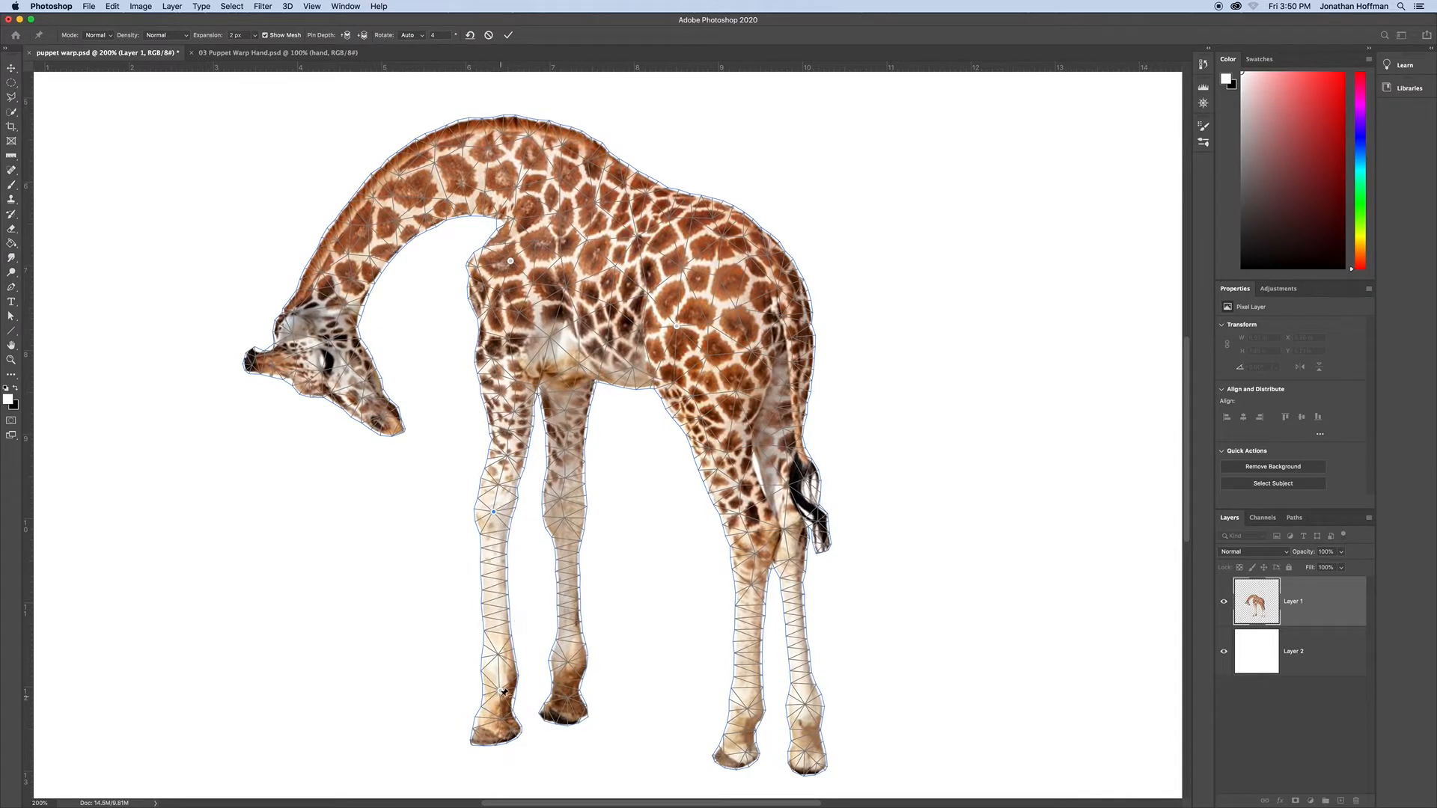
left_click(565, 517)
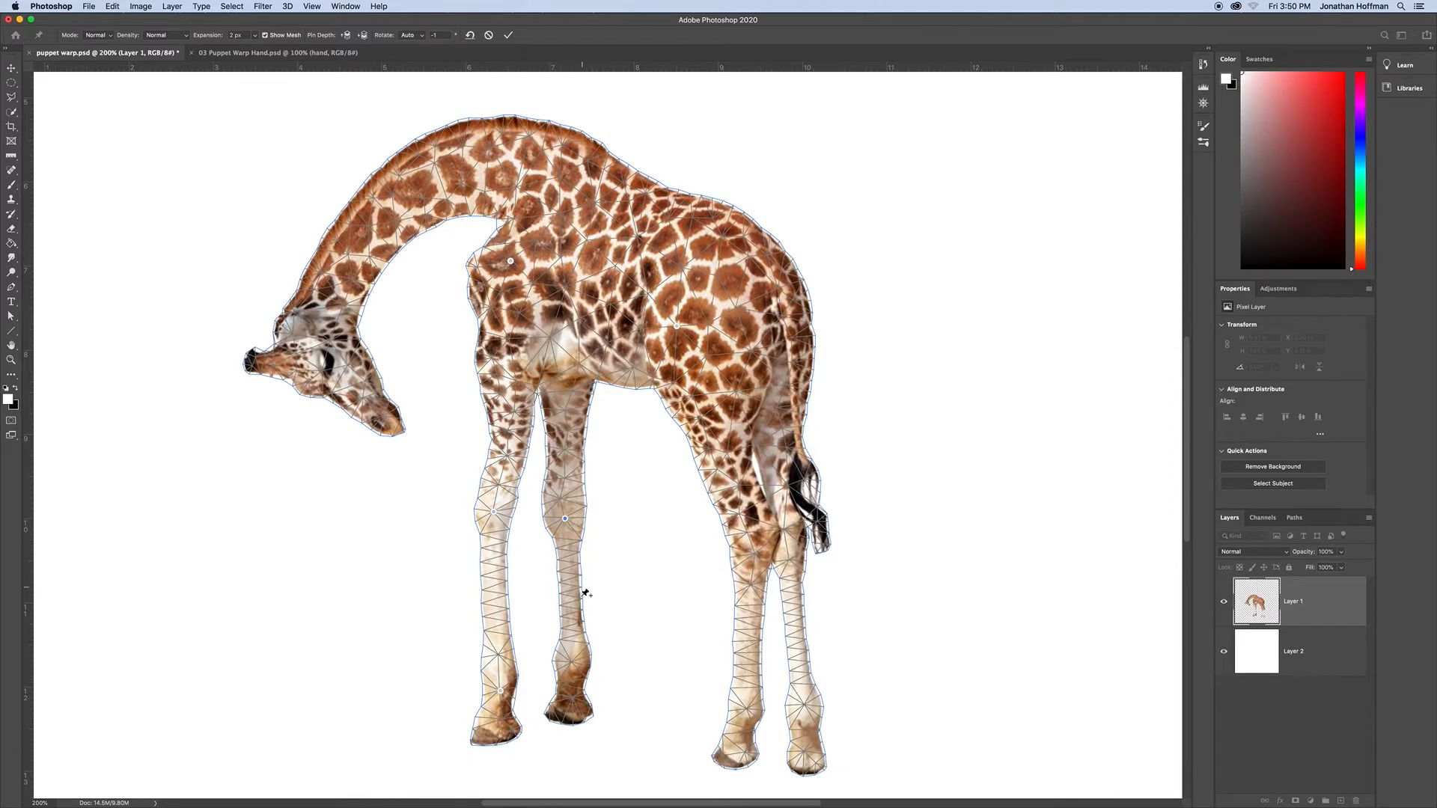
left_click(572, 662)
left_click_drag(500, 690, 444, 635)
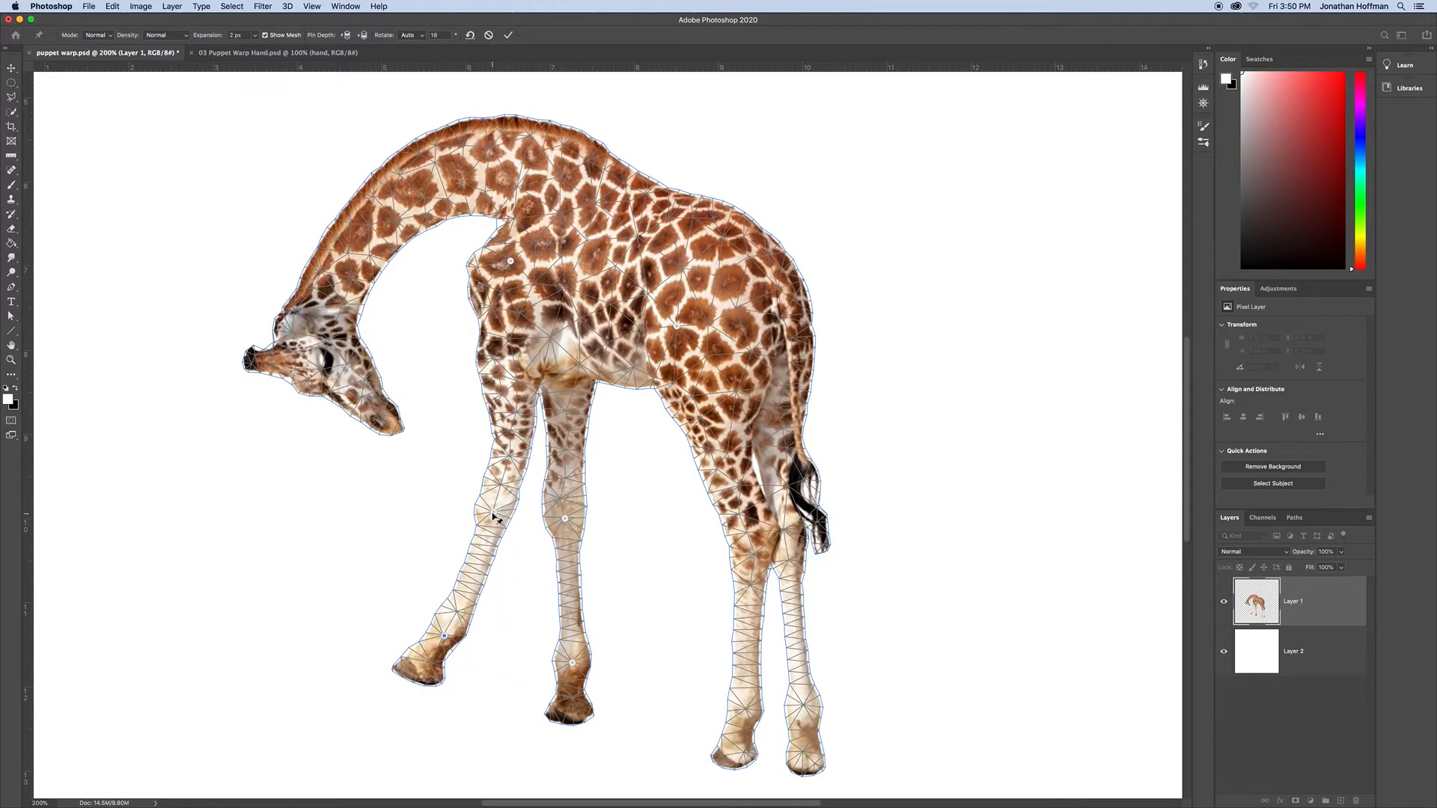
left_click_drag(487, 491, 458, 476)
left_click_drag(445, 638, 350, 584)
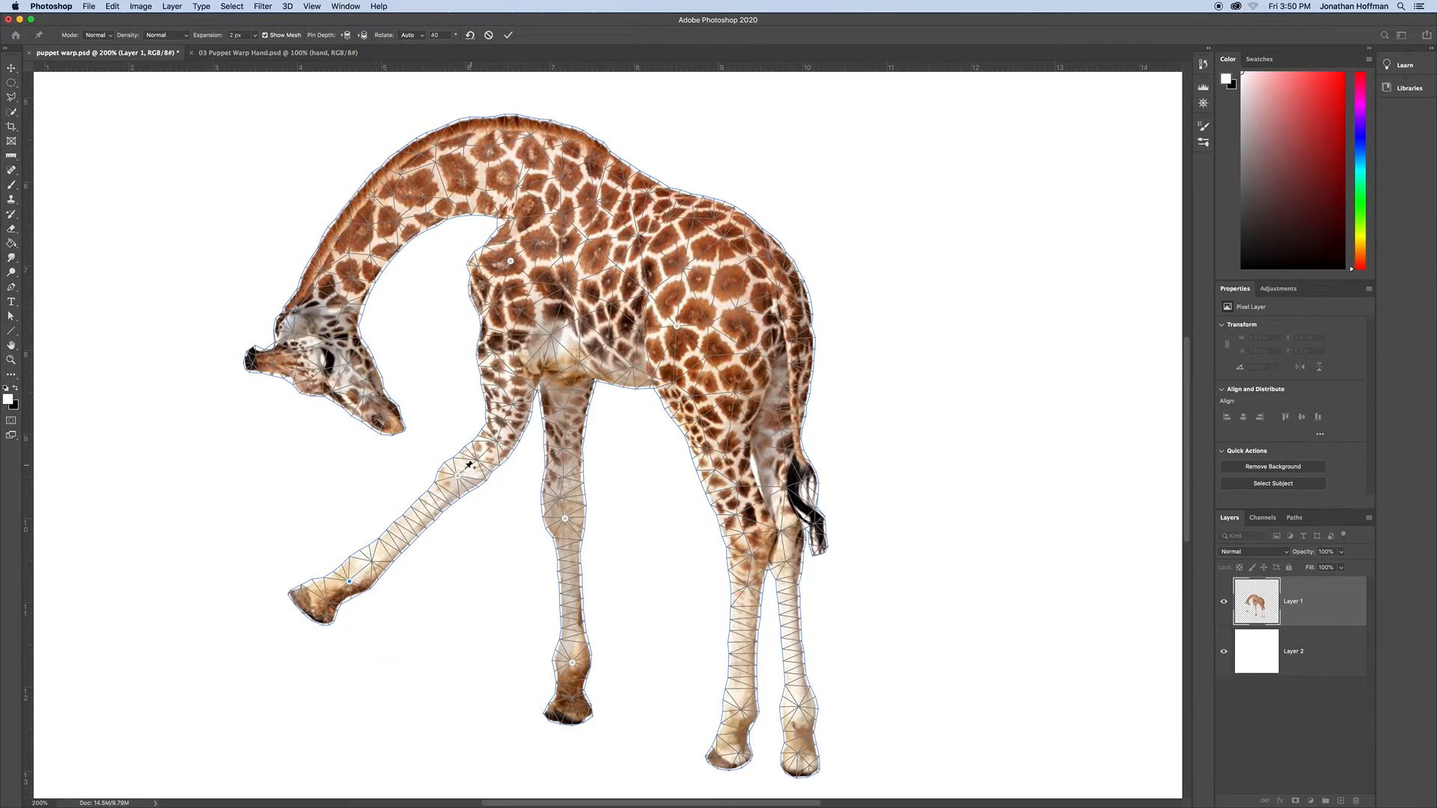
Pin the top of the leading front leg and raise its thigh, knee and ankle further forward
left_click(508, 387)
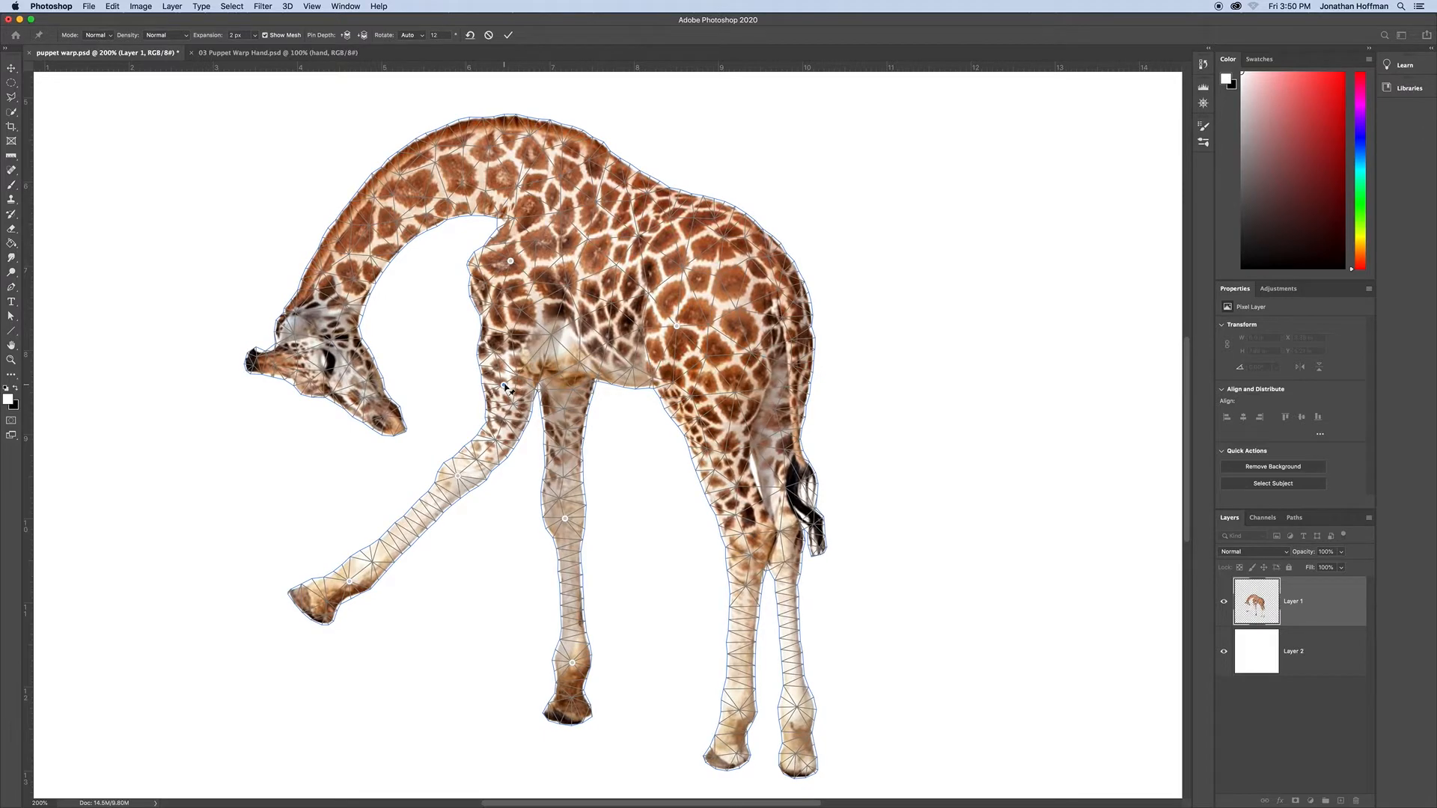
left_click_drag(507, 387, 497, 375)
mouse_move(458, 477)
left_mouse_down()
mouse_move(455, 428)
mouse_move(441, 476)
left_mouse_up()
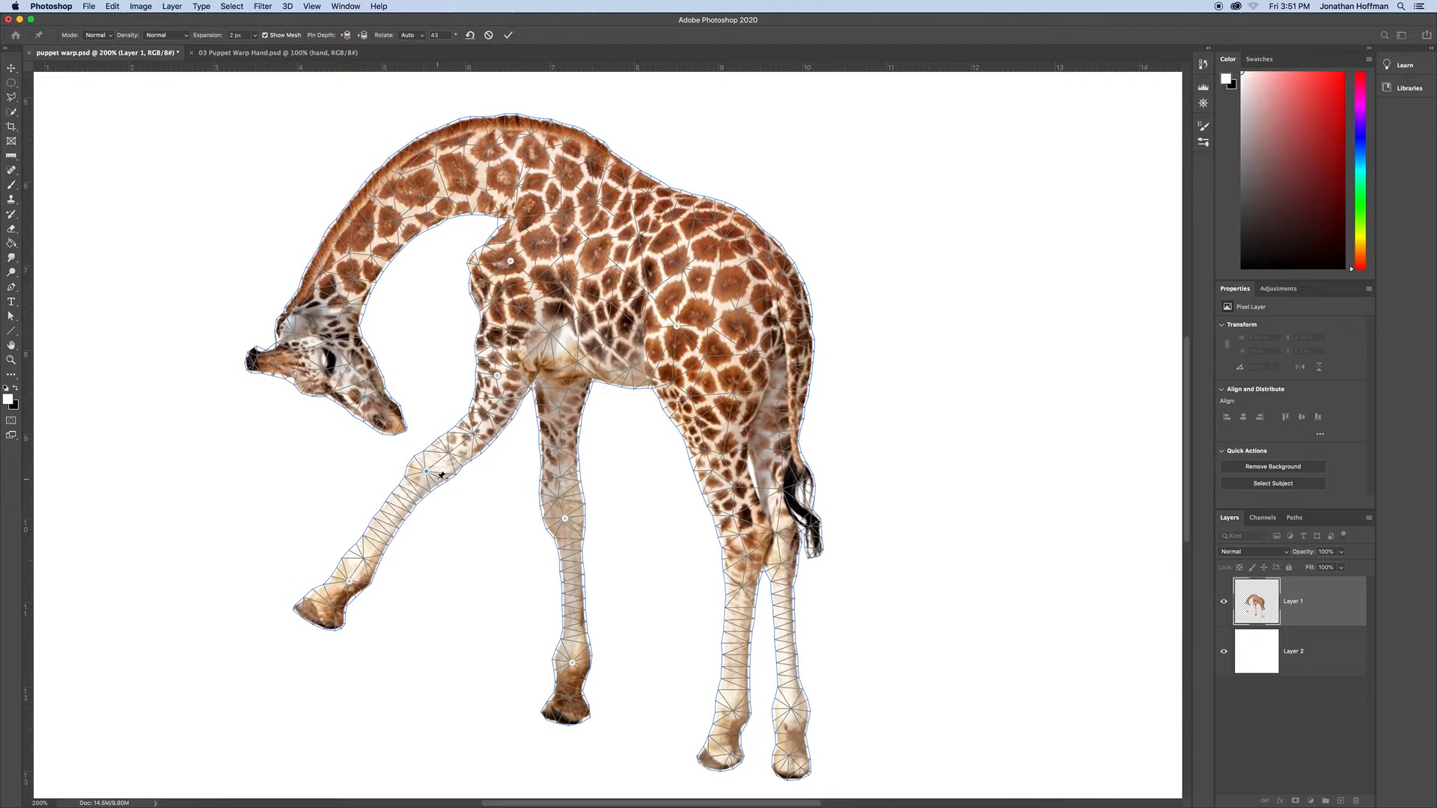
left_click_drag(349, 583, 313, 554)
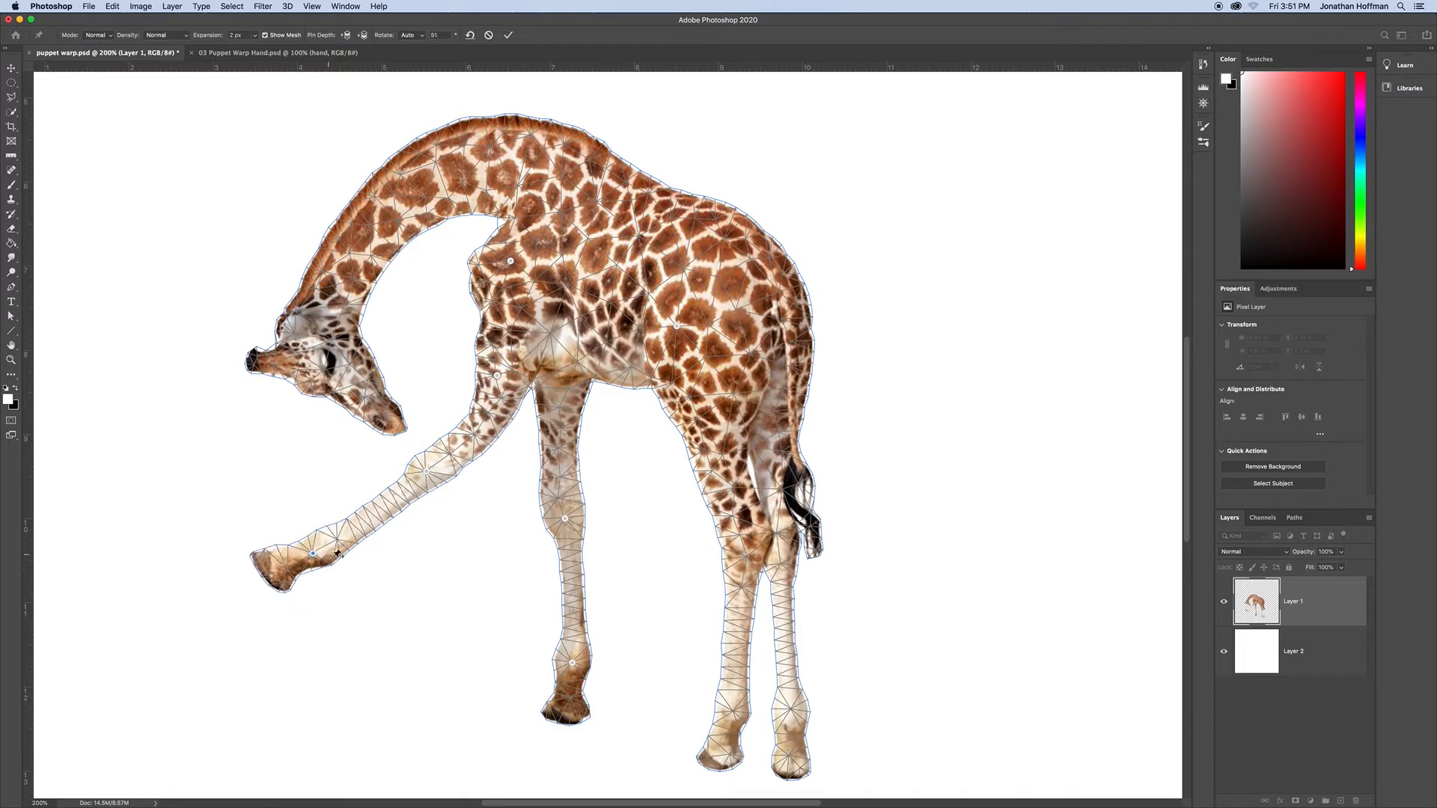
mouse_move(426, 472)
left_mouse_down()
mouse_move(442, 439)
mouse_move(414, 464)
left_mouse_up()
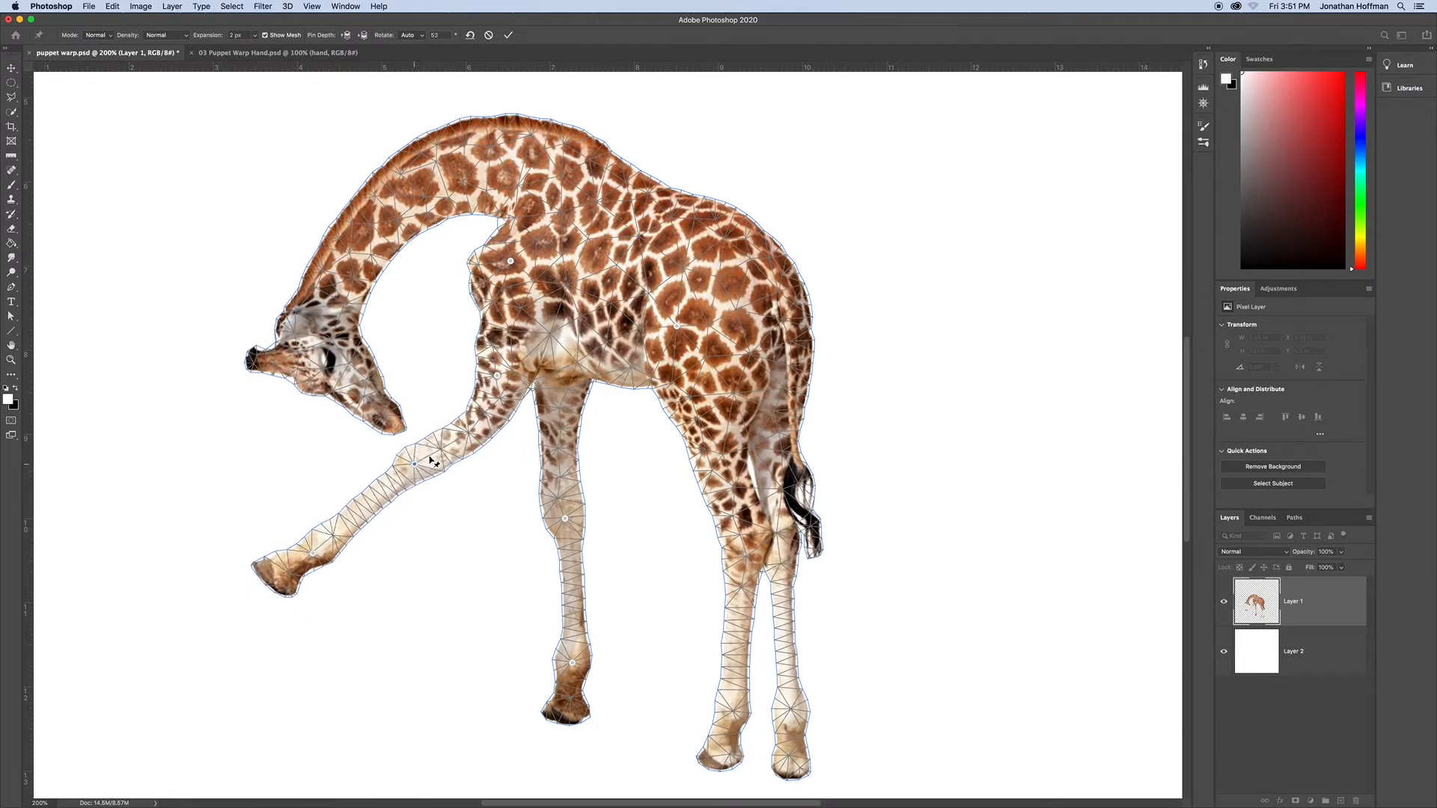
Lift the leading front leg's thigh, knee and ankle pins until the knee reaches the giraffe's muzzle
left_click_drag(498, 376, 488, 361)
left_click_drag(414, 464, 403, 457)
left_click_drag(313, 553, 290, 540)
left_click_drag(404, 456, 390, 441)
left_click_drag(289, 539, 289, 519)
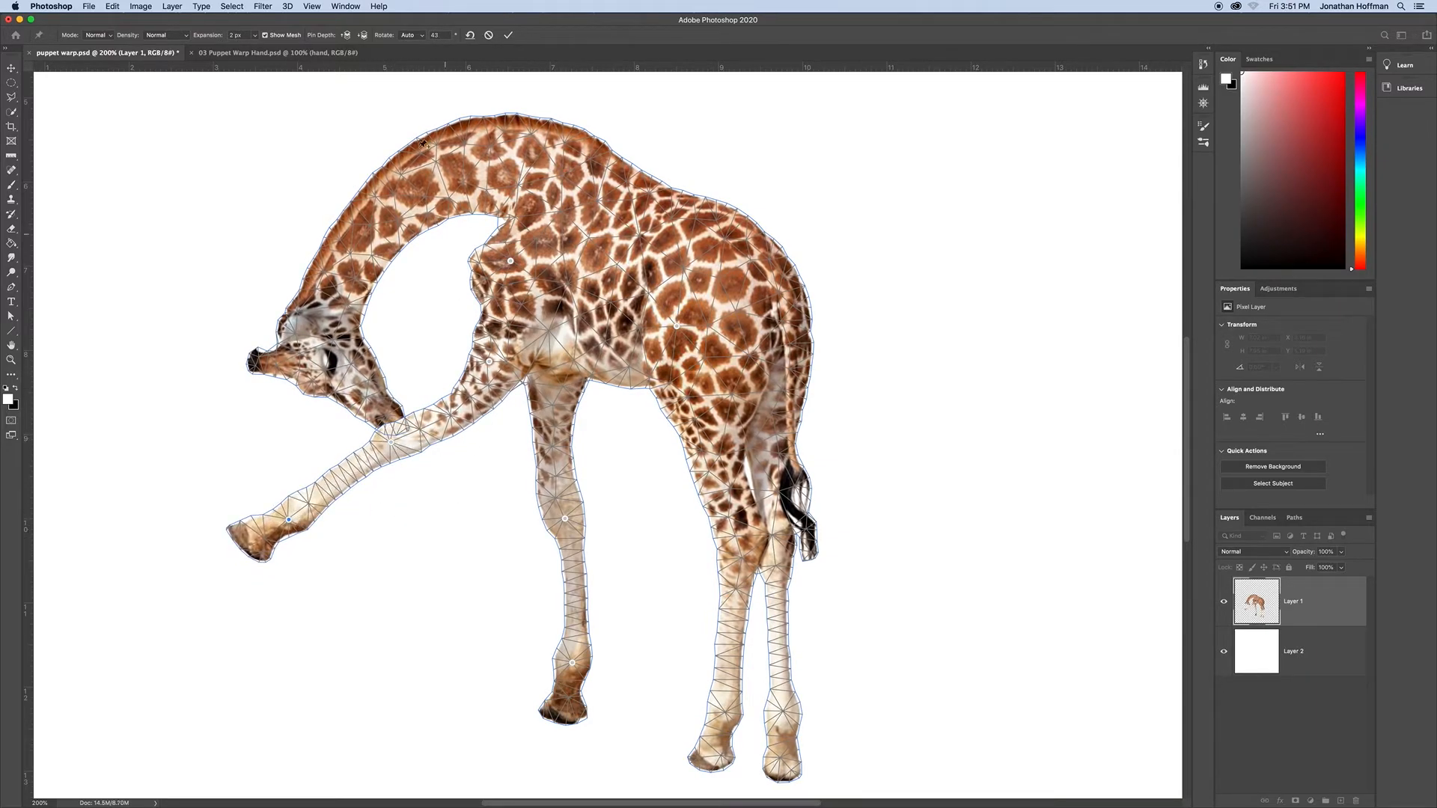
Pin and nudge the muzzle over the raised knee with the mesh hidden, and try the knee's pin depth before showing the mesh again
left_click(265, 35)
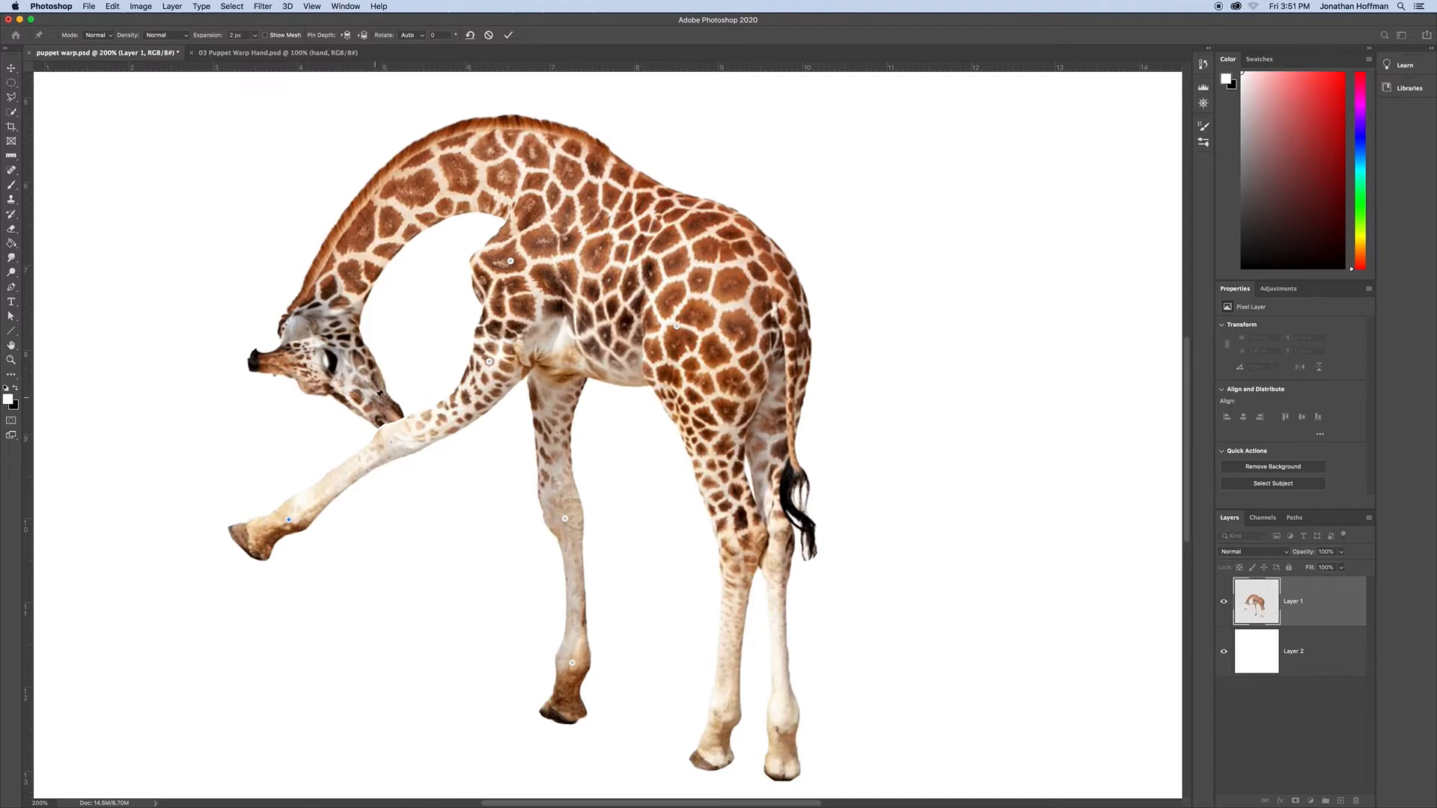
left_click_drag(379, 393, 381, 404)
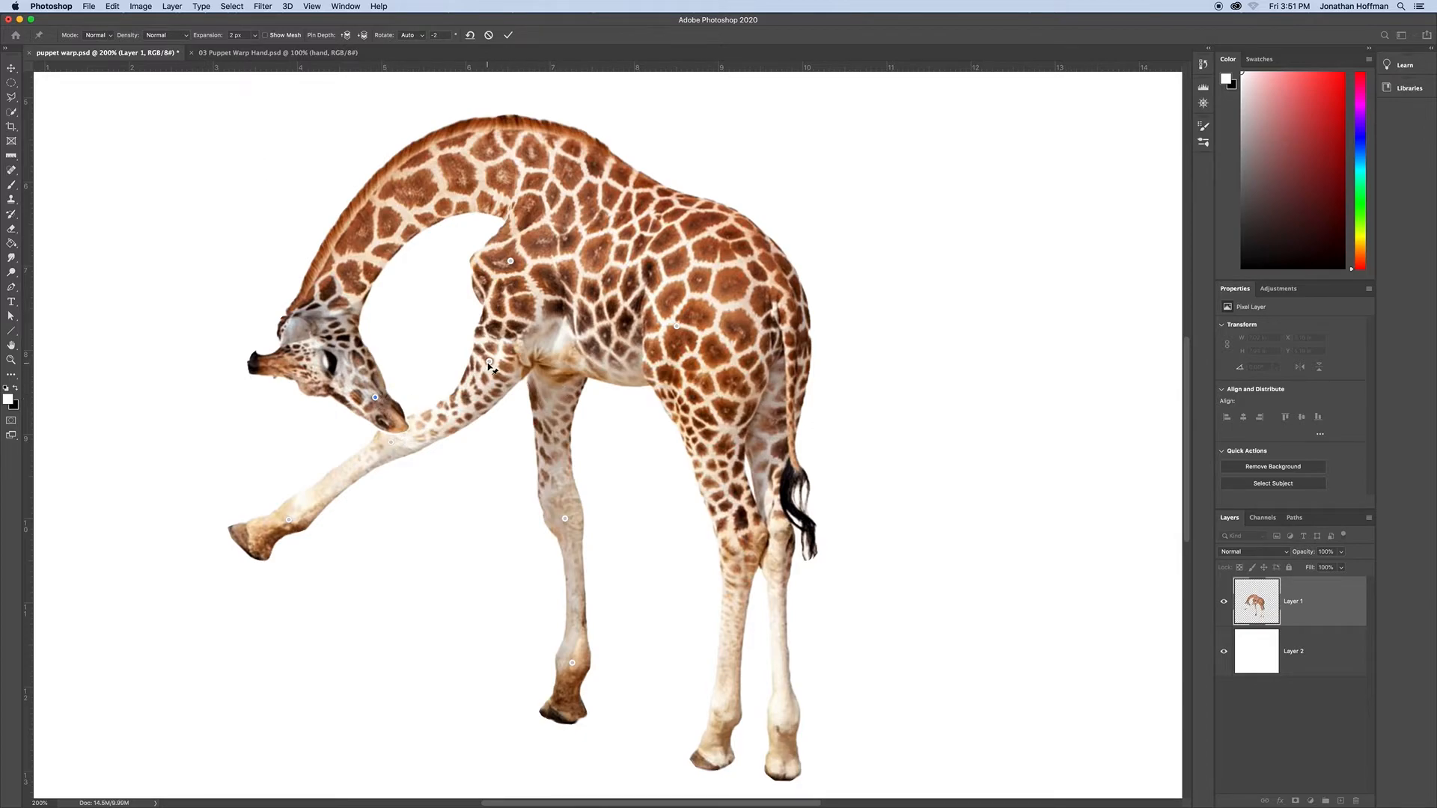
left_click(391, 442)
left_click(343, 38)
left_click(363, 36)
left_click(264, 35)
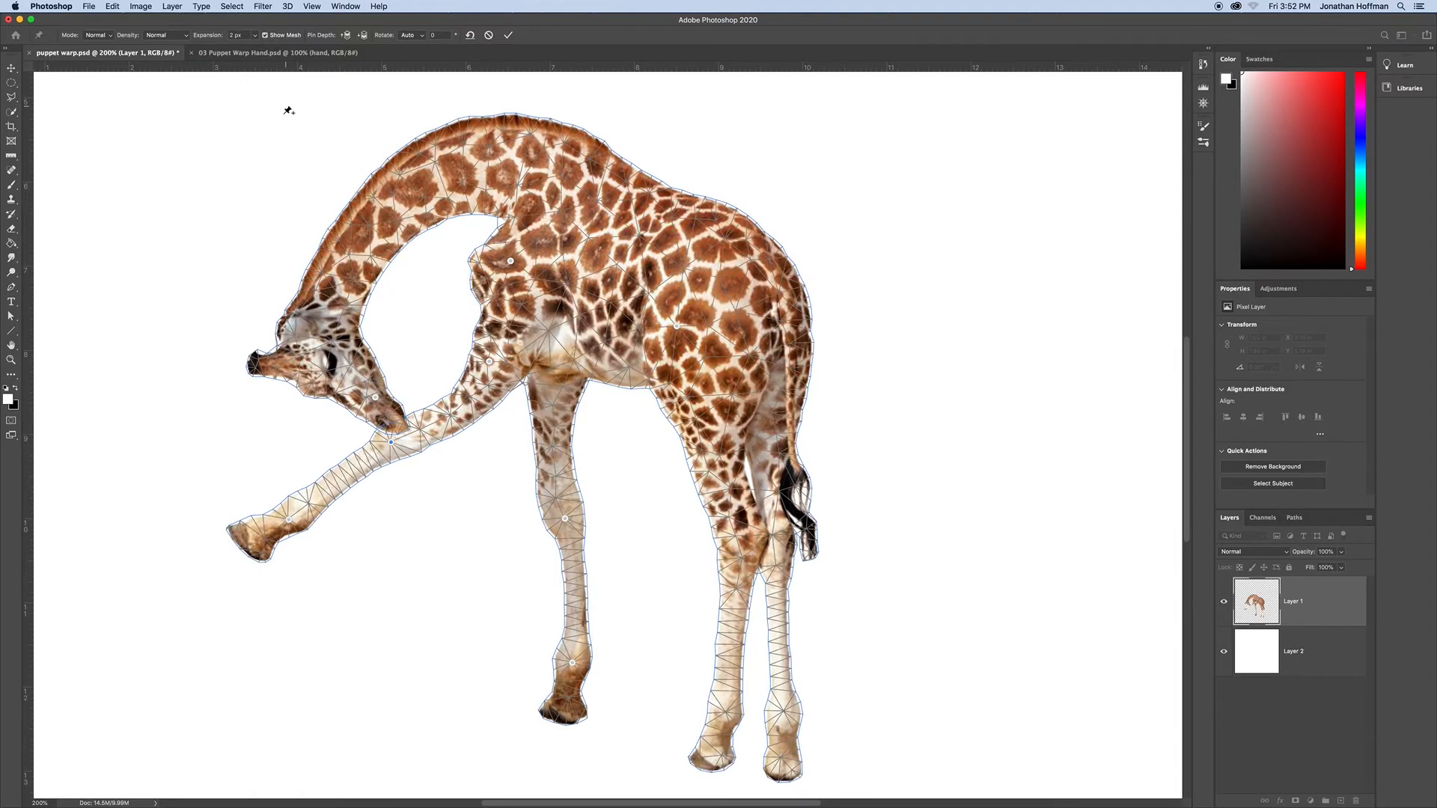
Try another warp mode while lowering the raised front leg by its knee and ankle pins
left_click(105, 35)
left_click(95, 24)
left_click_drag(390, 444, 412, 478)
left_click_drag(290, 524, 335, 570)
Set the warp mode to Distort, pull the head in toward the chest, and stretch the raised front leg forward
left_click(101, 35)
left_click(96, 56)
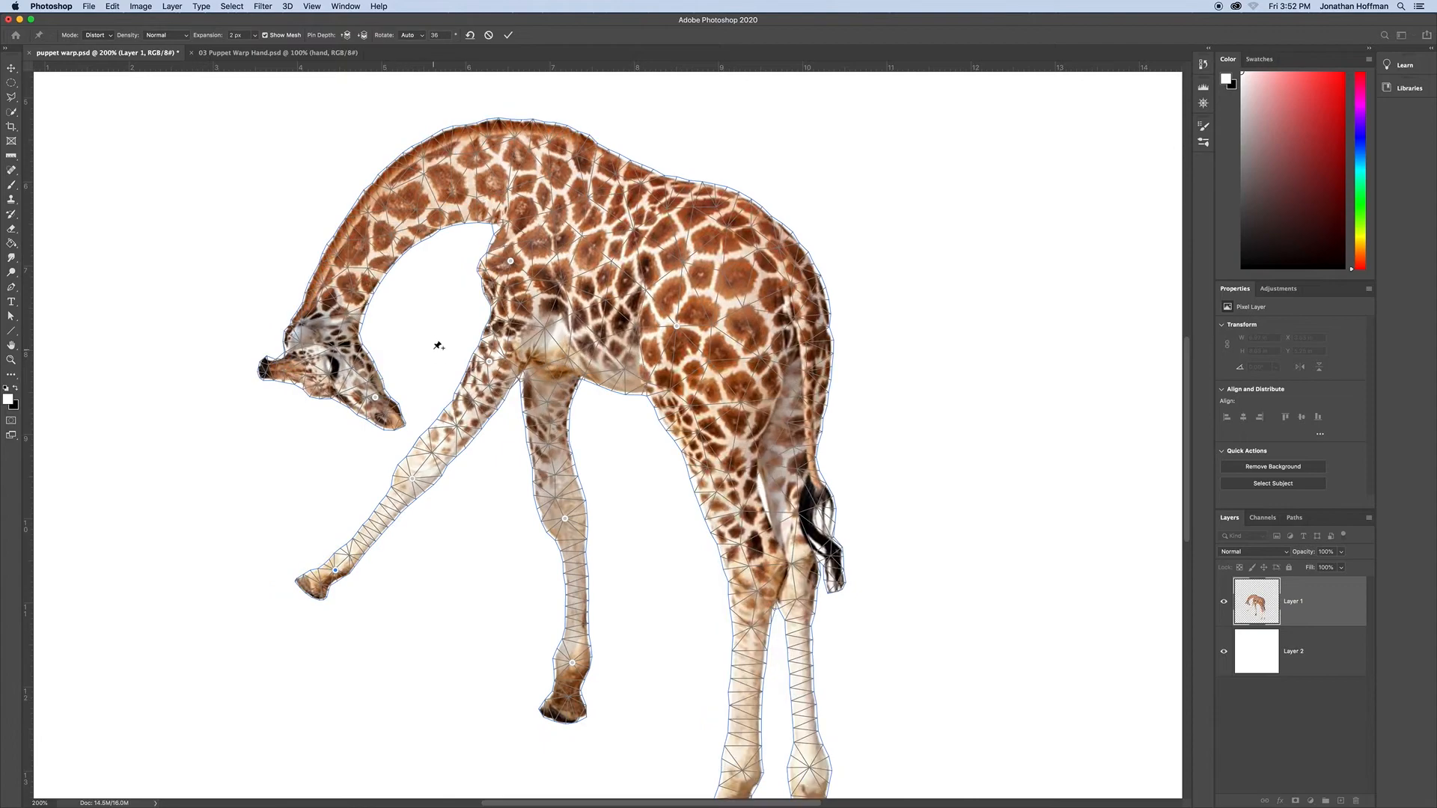
left_click_drag(376, 402, 422, 293)
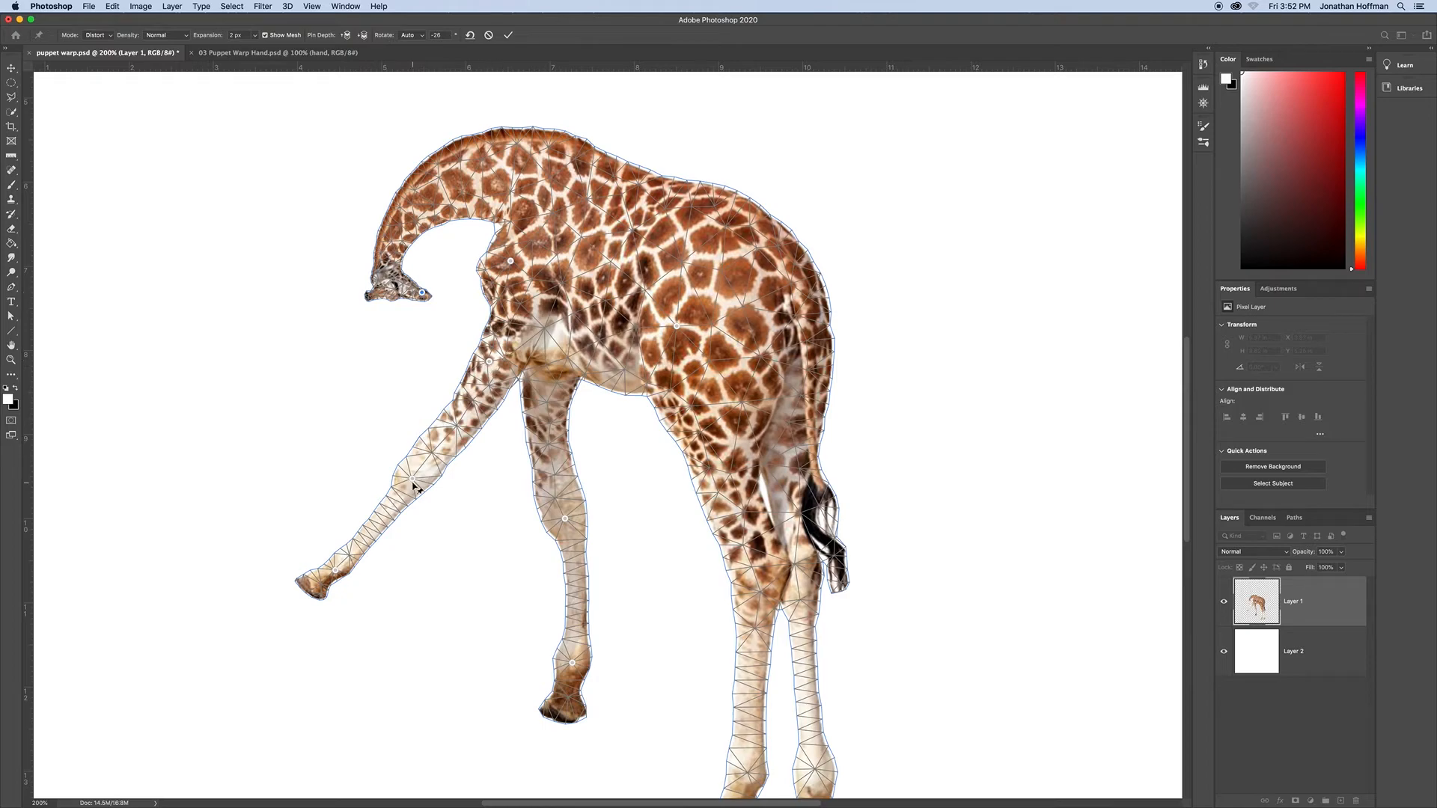
left_click_drag(412, 481, 288, 364)
left_click_drag(336, 573, 260, 416)
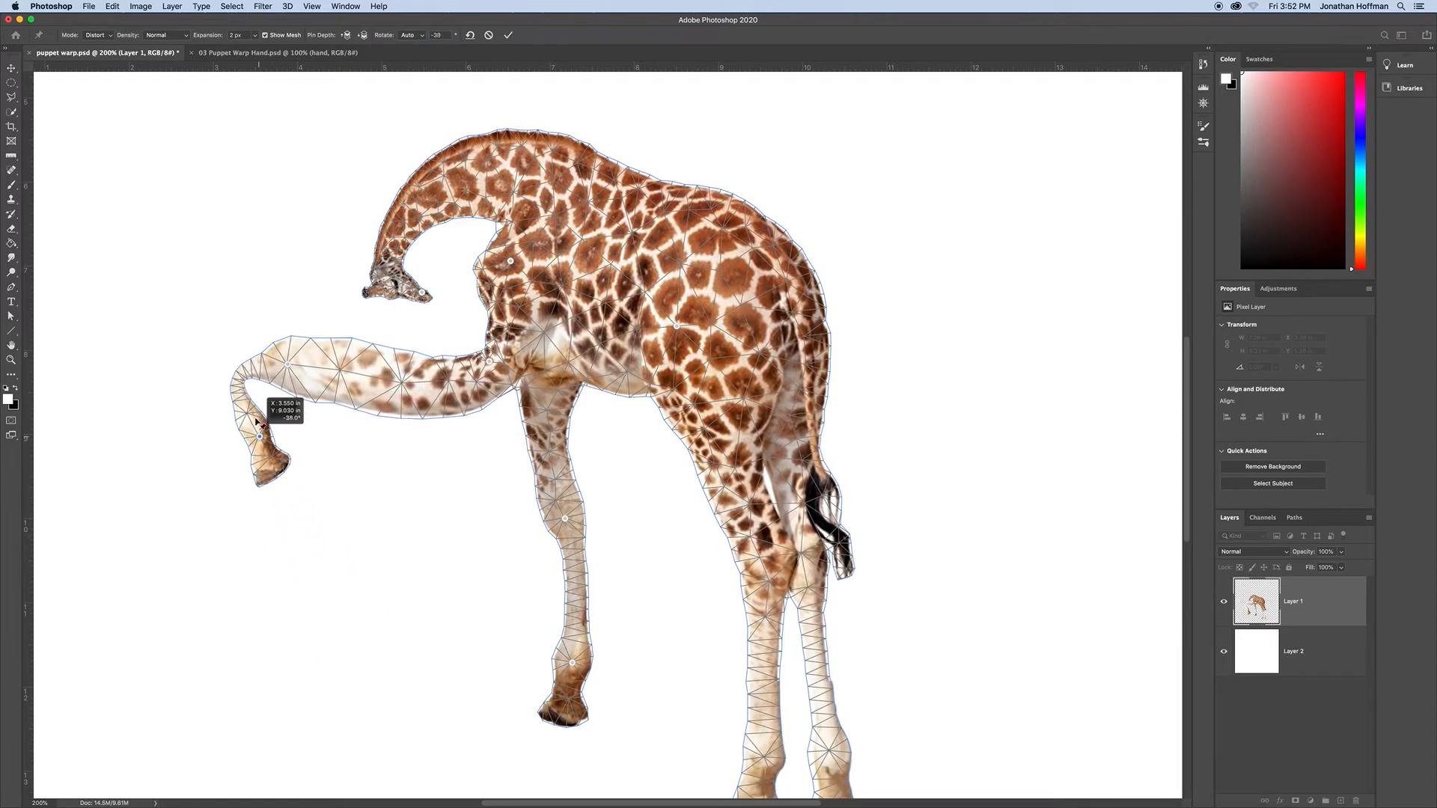
Lower the chest pin, enlarge the hindquarters with a new pin, pull the head out ahead of the body, and commit the warp
left_click_drag(511, 260, 487, 299)
left_click(752, 321)
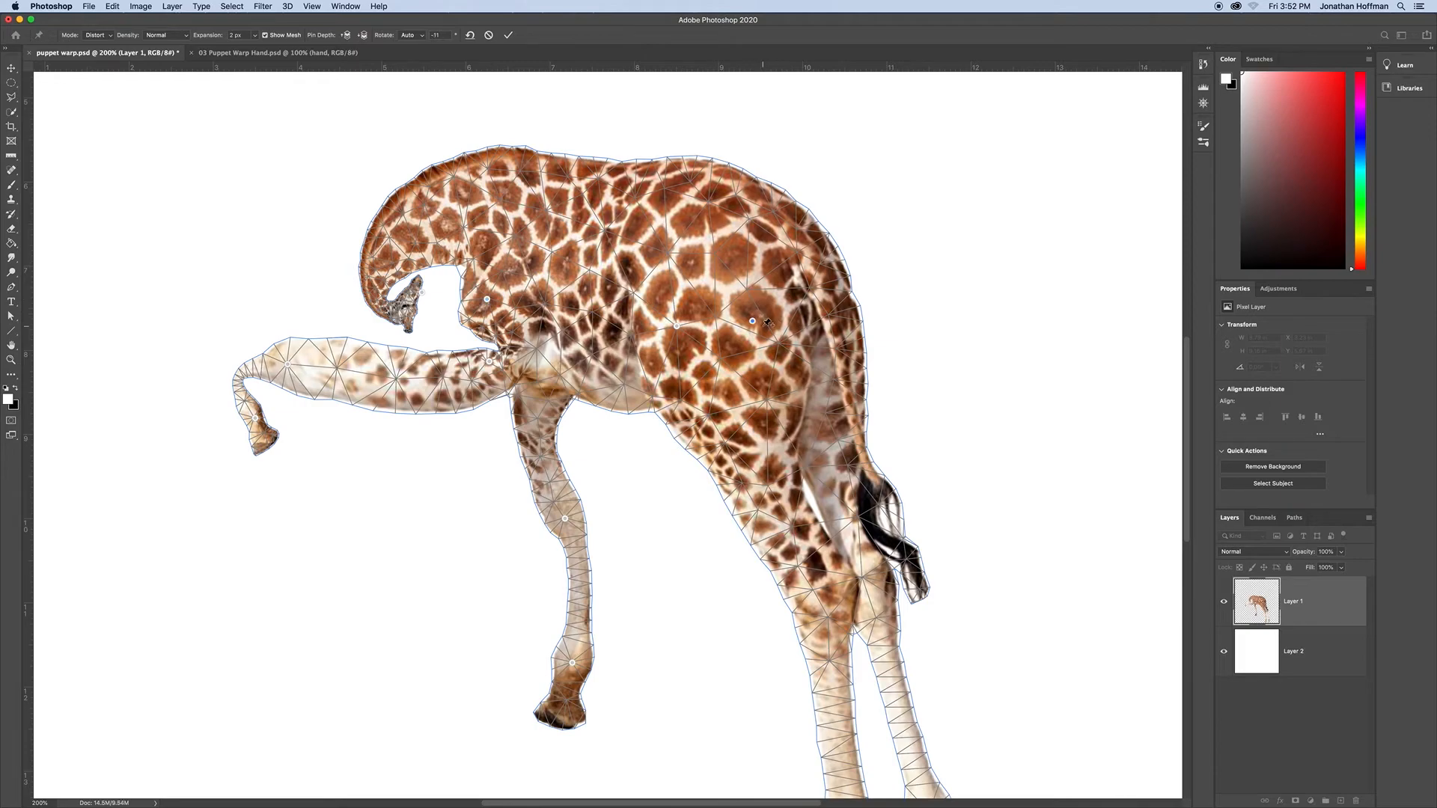
left_click_drag(752, 320, 783, 298)
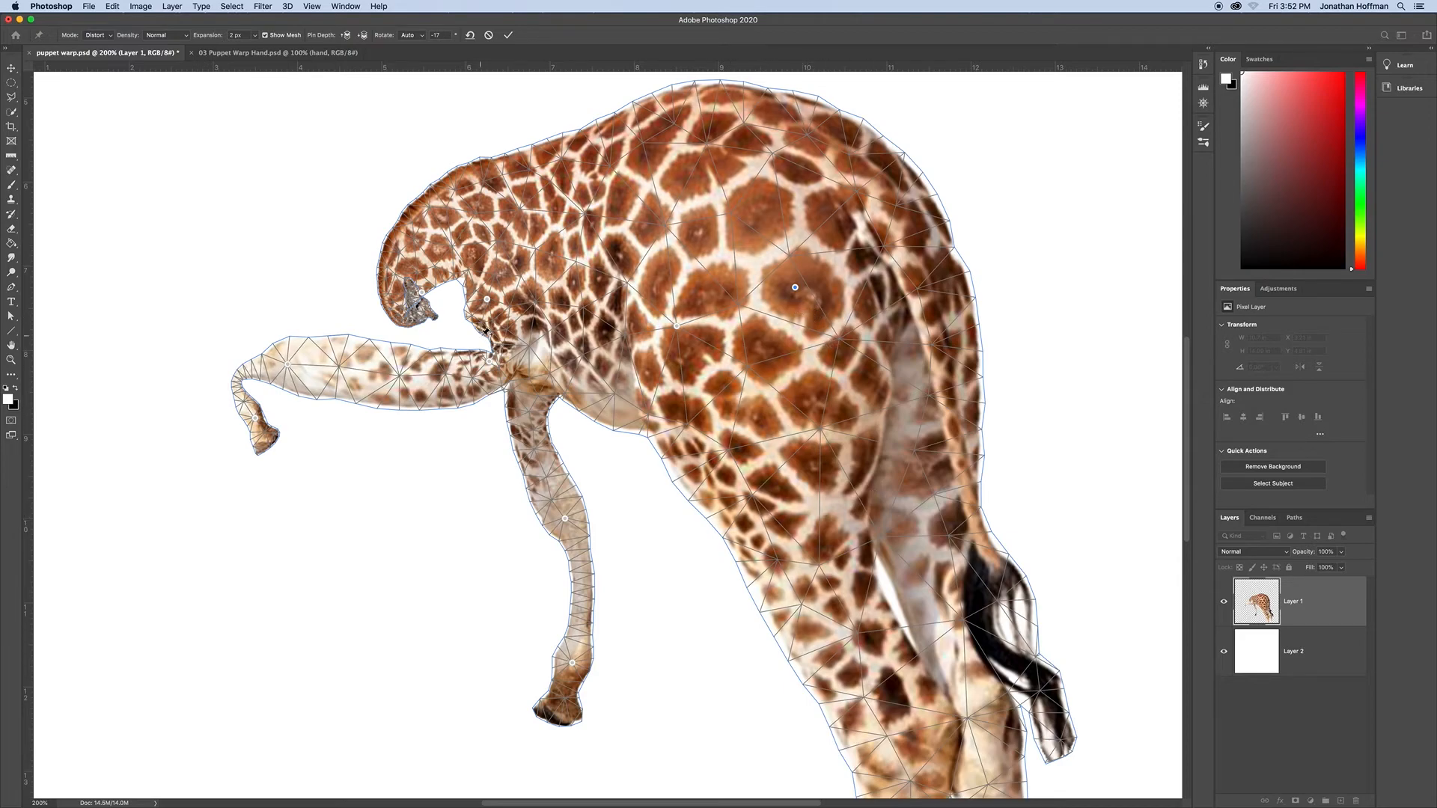
left_click_drag(423, 297, 262, 236)
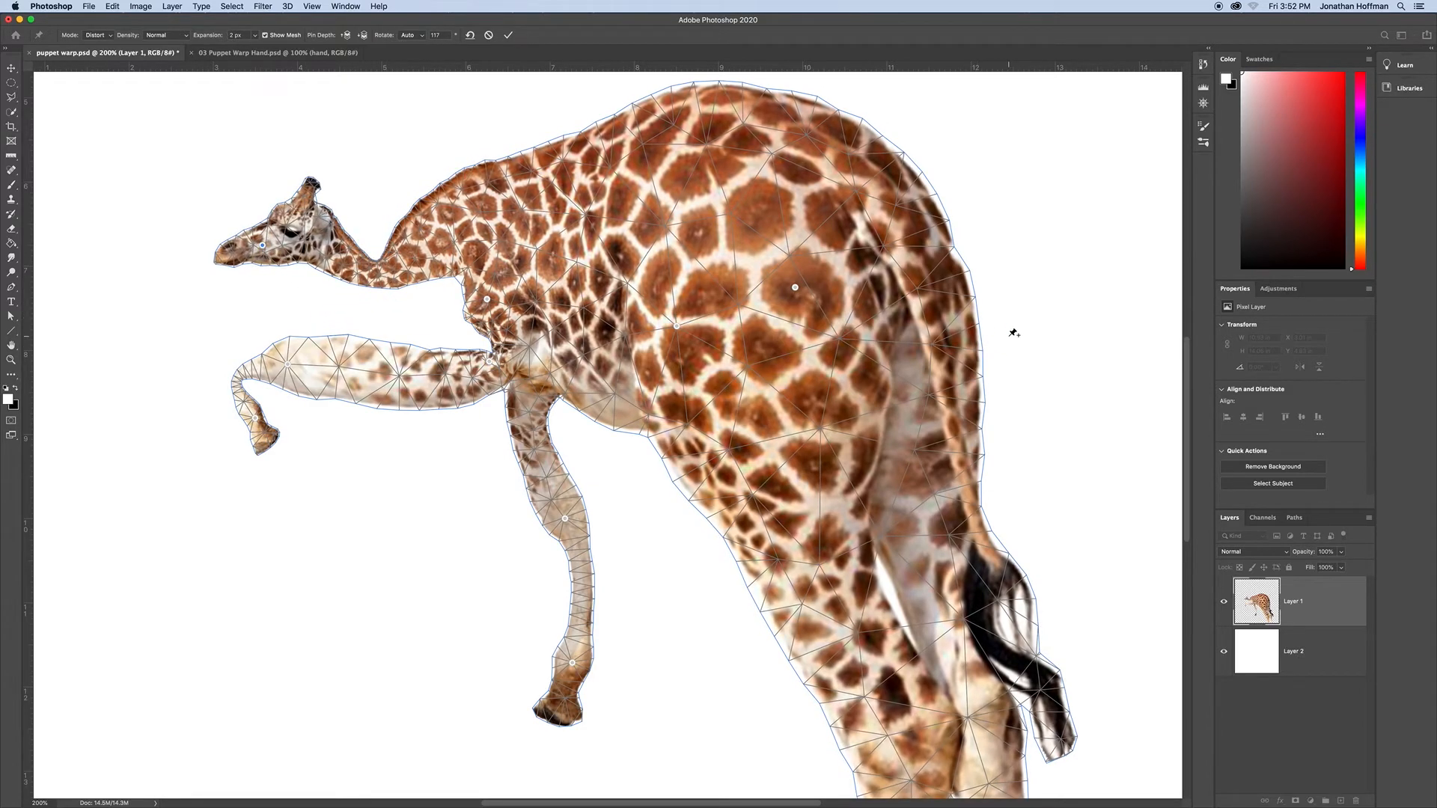
key("Return")
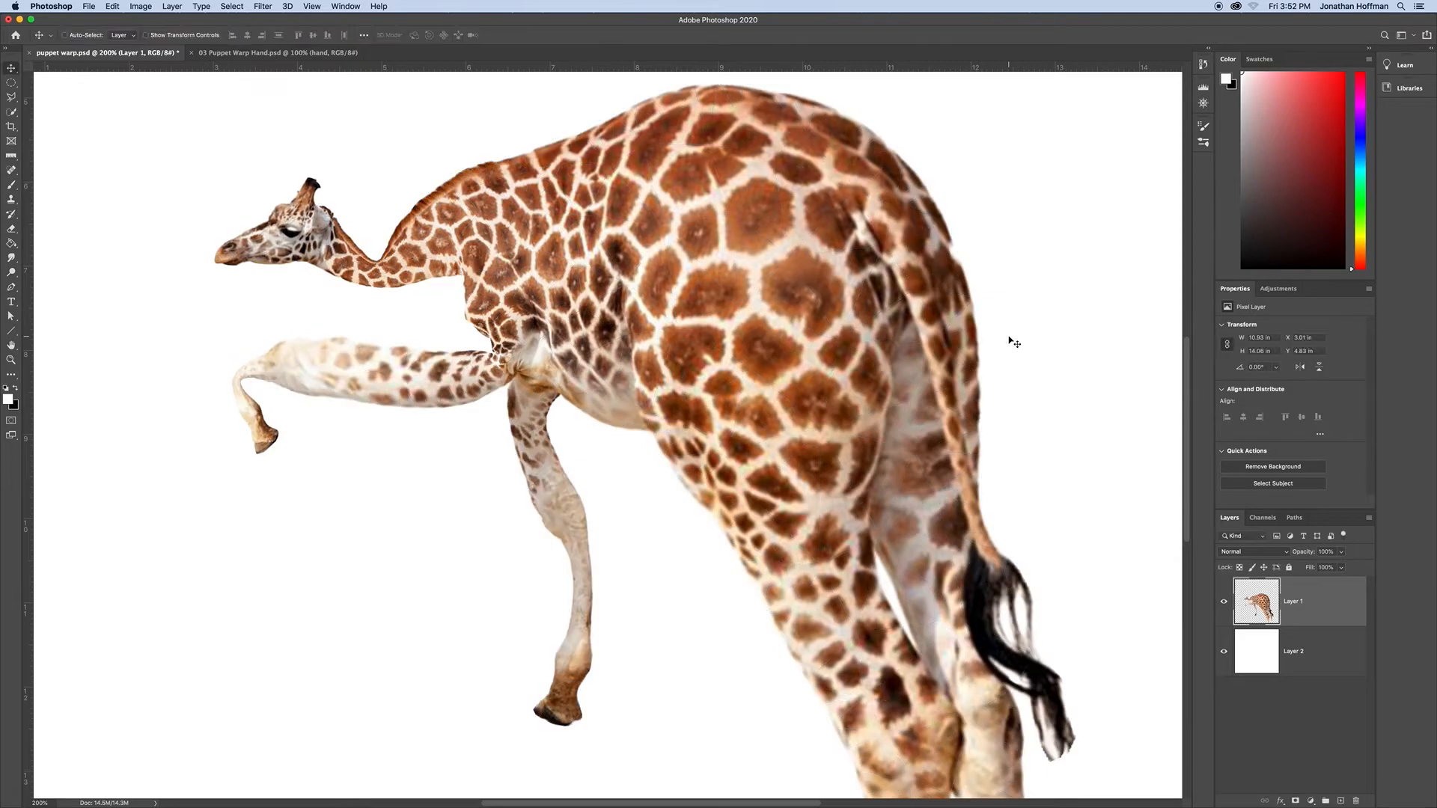
Move the warped giraffe up on the canvas until its whole body and hooves fit inside
key("super+0")
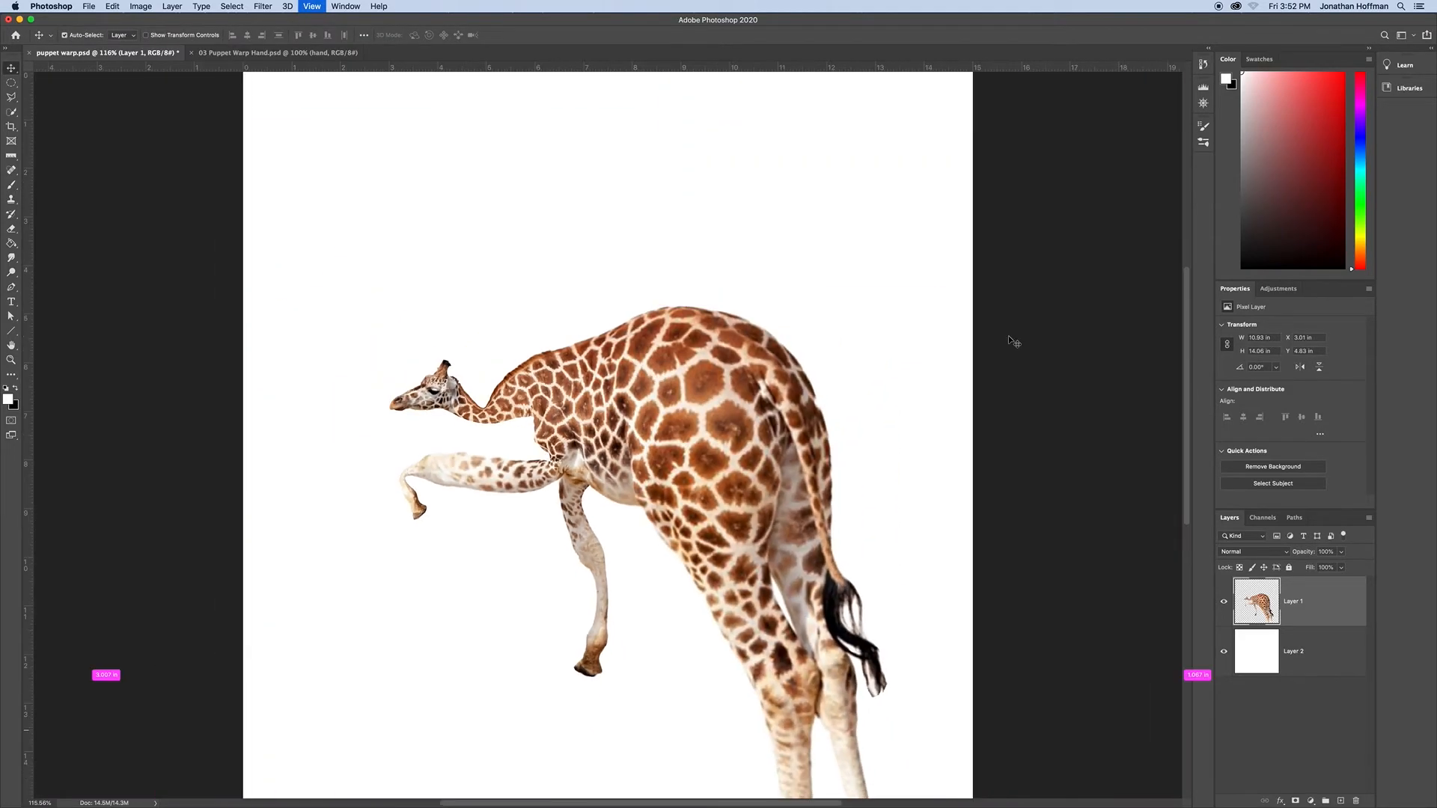
left_click_drag(801, 452, 648, 224)
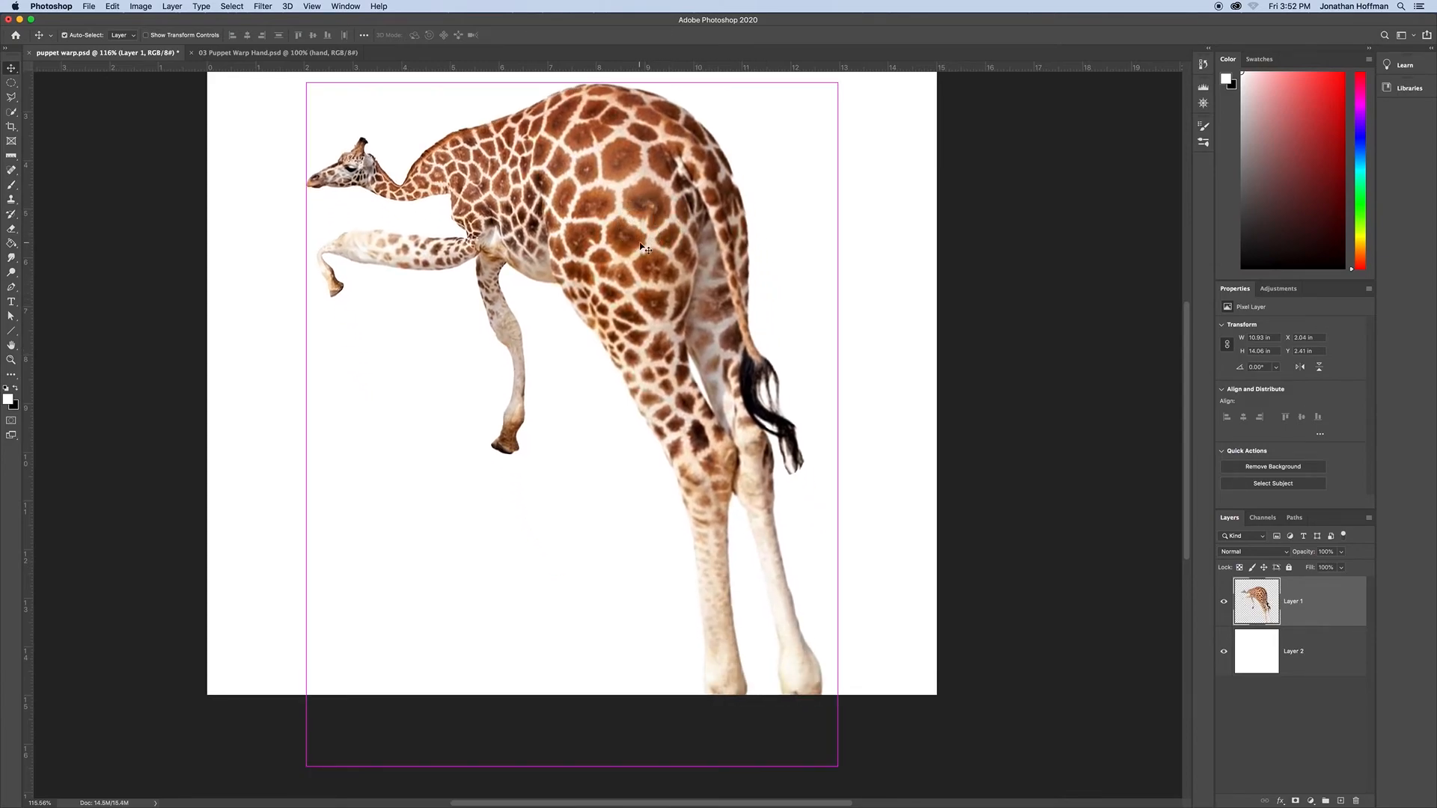
key("super+1")
left_click_drag(655, 309, 666, 238)
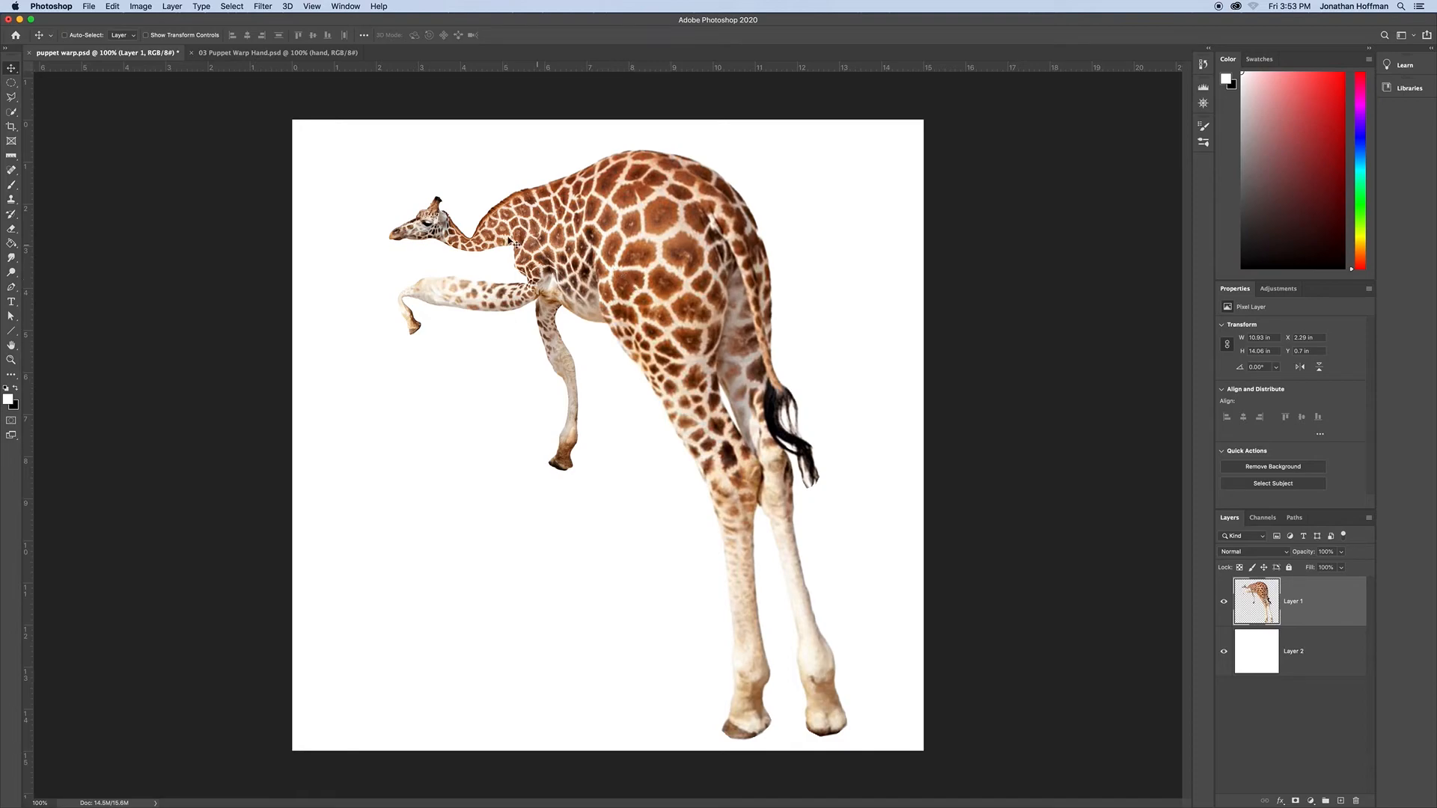
Switch to the 03 Puppet Warp Hand.psd document, start Puppet Warp on the hand layer, and place two pins in the thumb
left_click(262, 54)
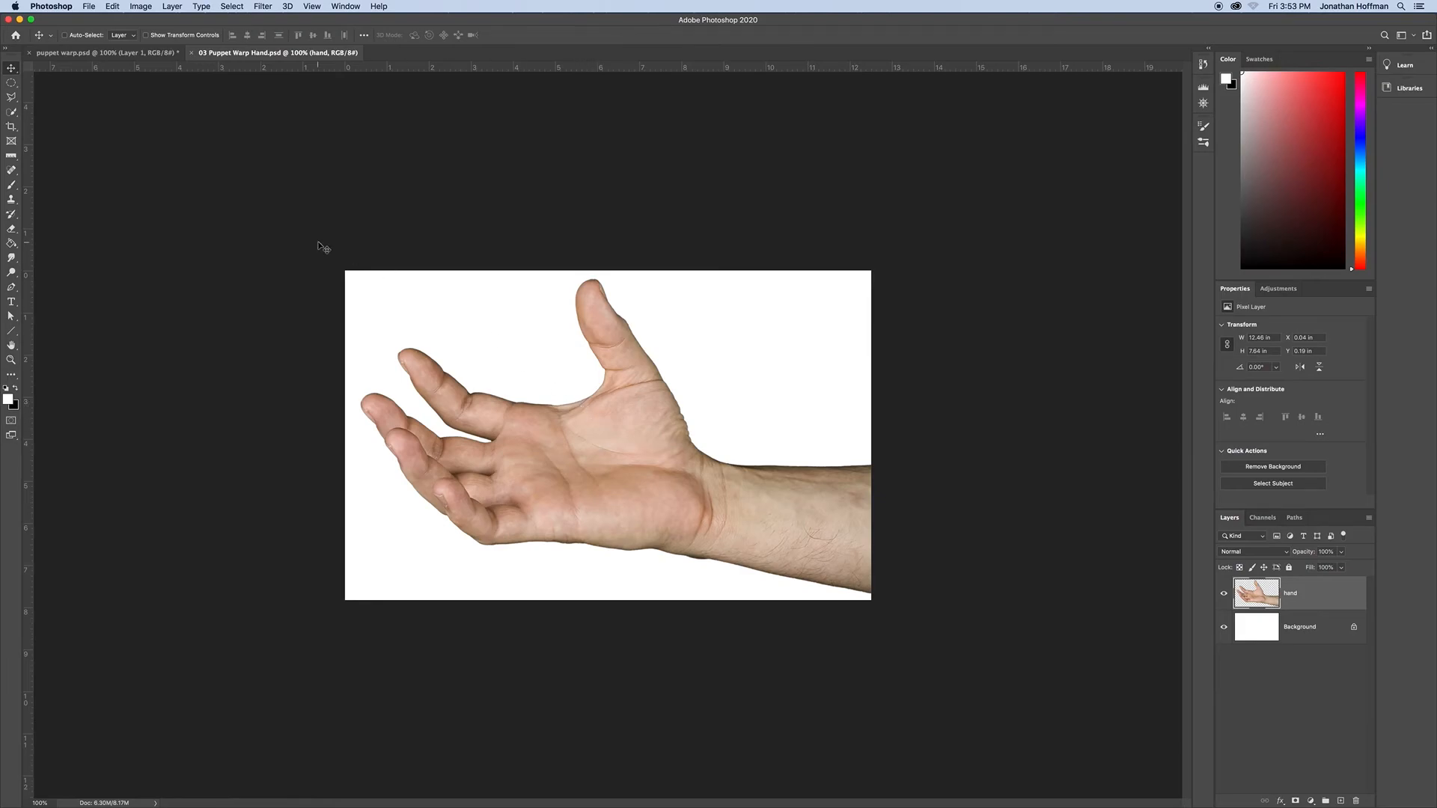
left_click(113, 7)
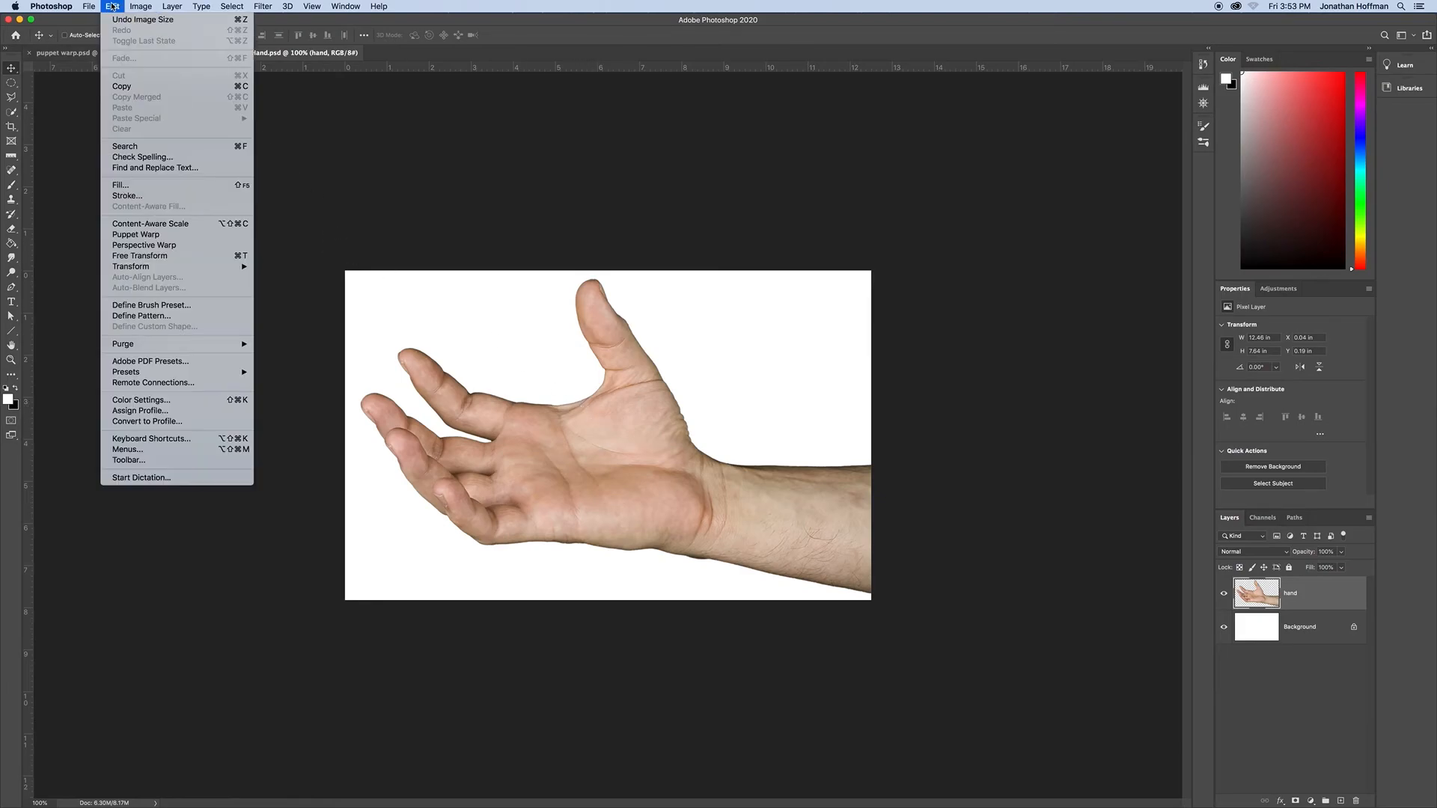
left_click(148, 235)
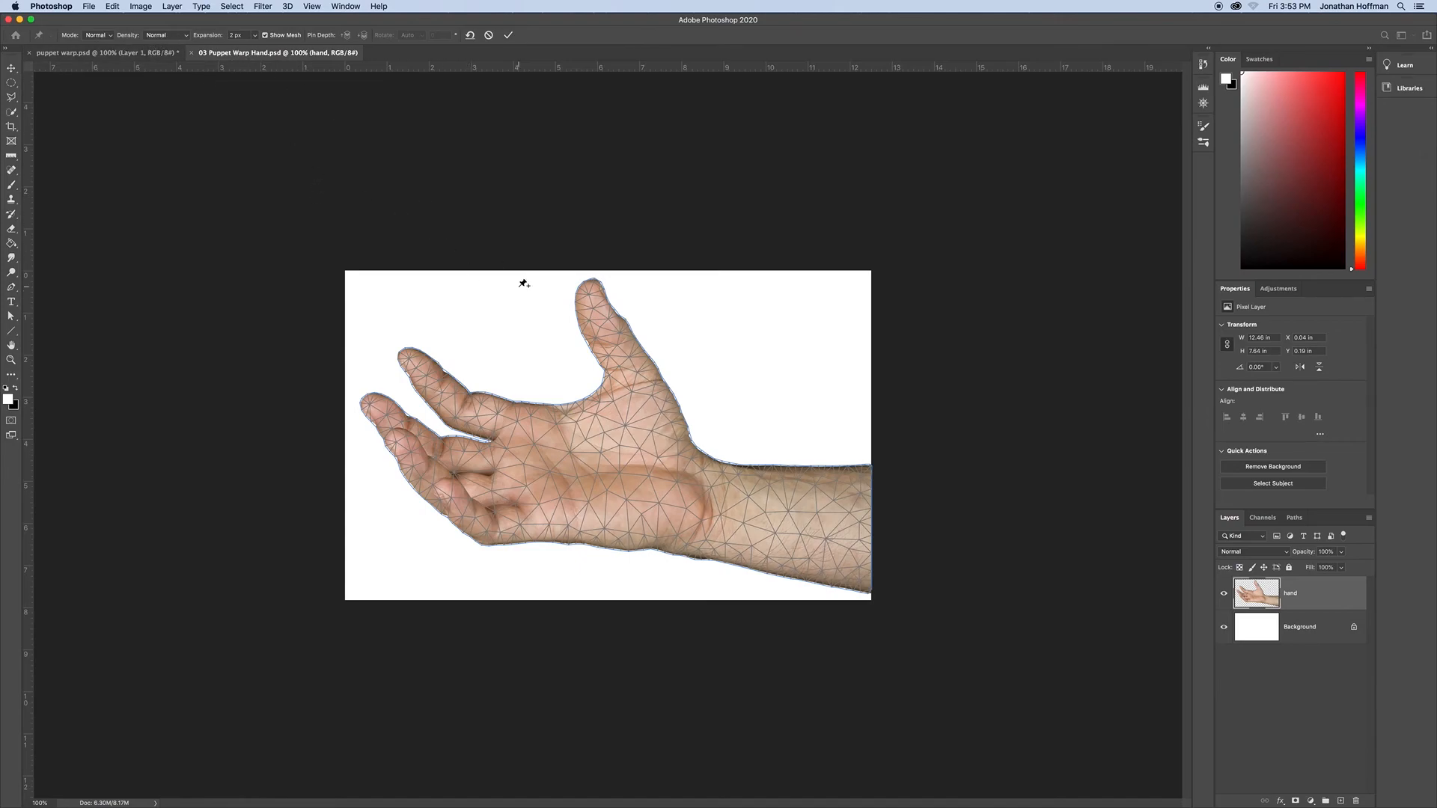
left_click(638, 372)
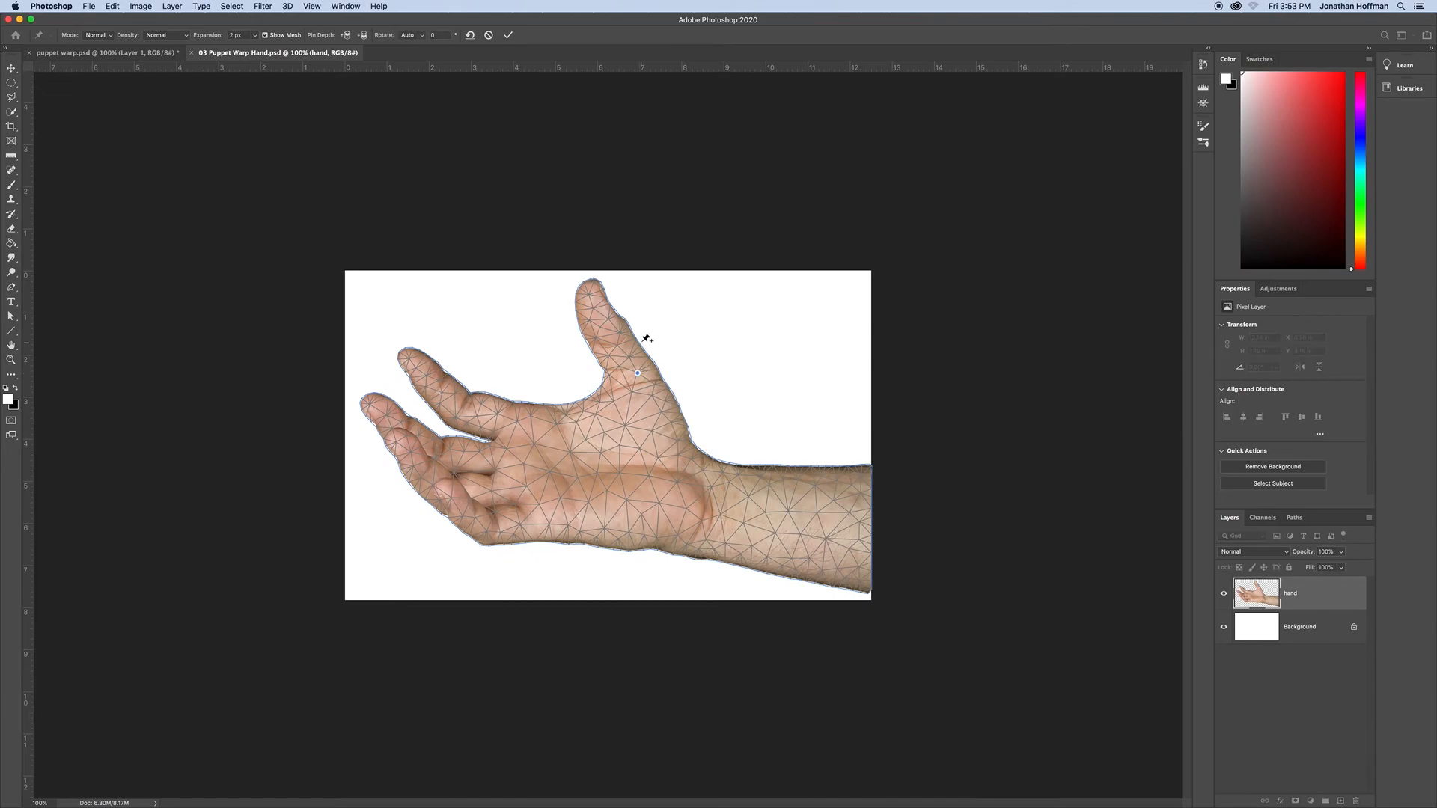
left_click(601, 344)
Pin the index finger's base and tip, the base of the middle finger, and the wrist
left_click(505, 411)
left_click(416, 367)
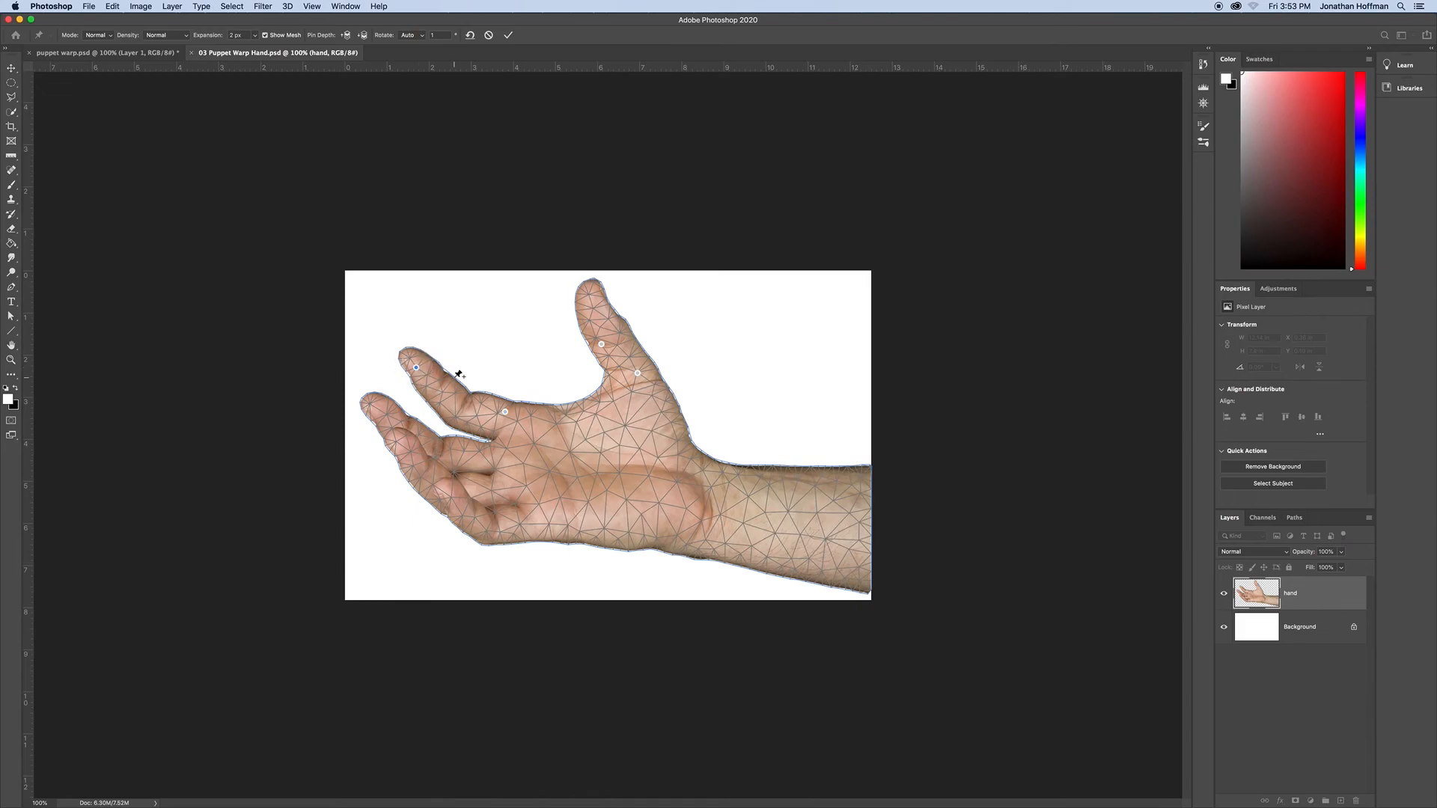
left_click(489, 445)
left_click(702, 471)
Bend the index finger upright toward the thumb, and pin the middle fingertip and pull it up beside it
left_click_drag(417, 368, 459, 332)
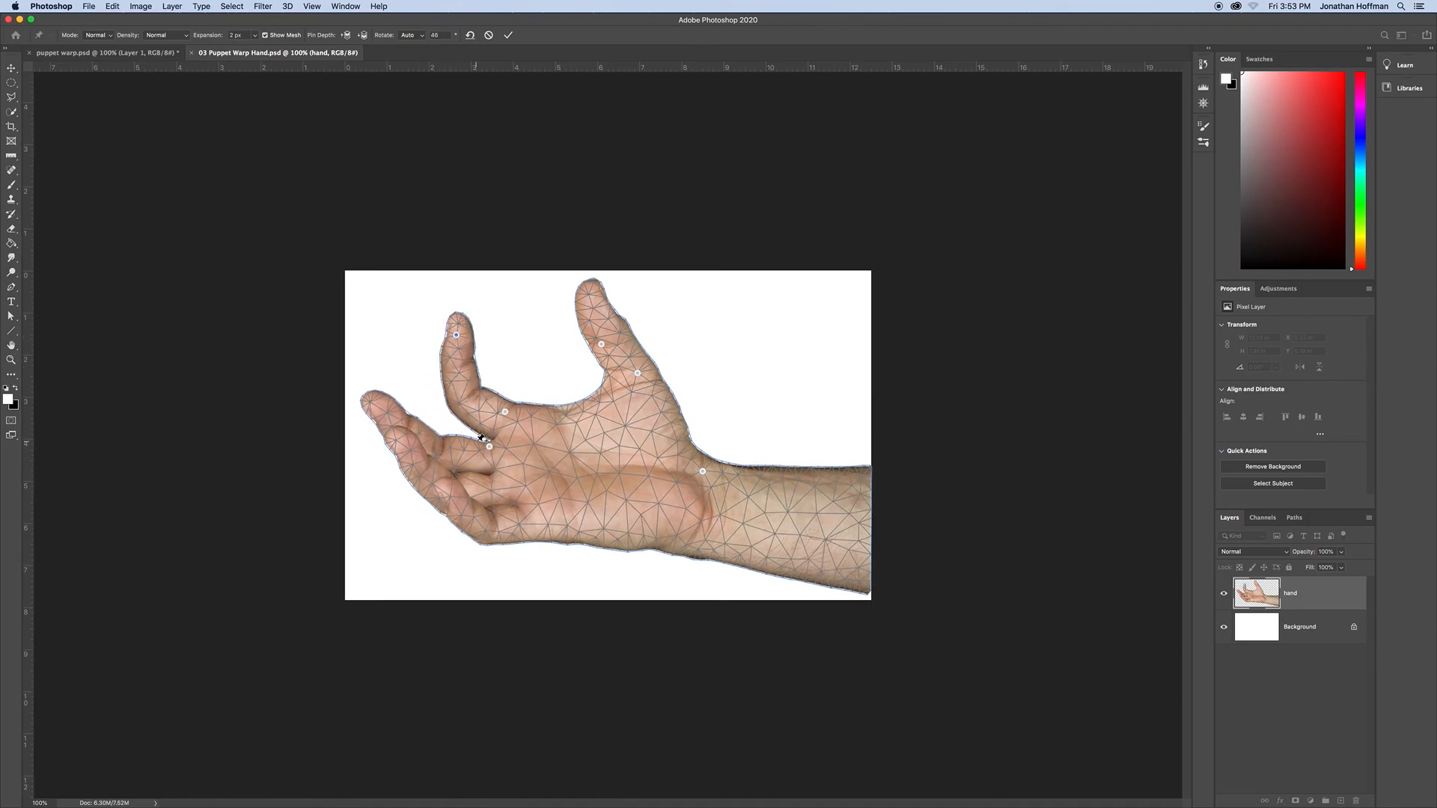
left_click(389, 408)
left_click_drag(390, 408, 473, 332)
Move the thumb pins in toward the fingers and rotate the pin nearer the thumb's tip to about -40 degrees
left_click(601, 345)
mouse_move(602, 346)
left_mouse_down()
mouse_move(579, 358)
mouse_move(630, 374)
mouse_move(588, 362)
left_mouse_up()
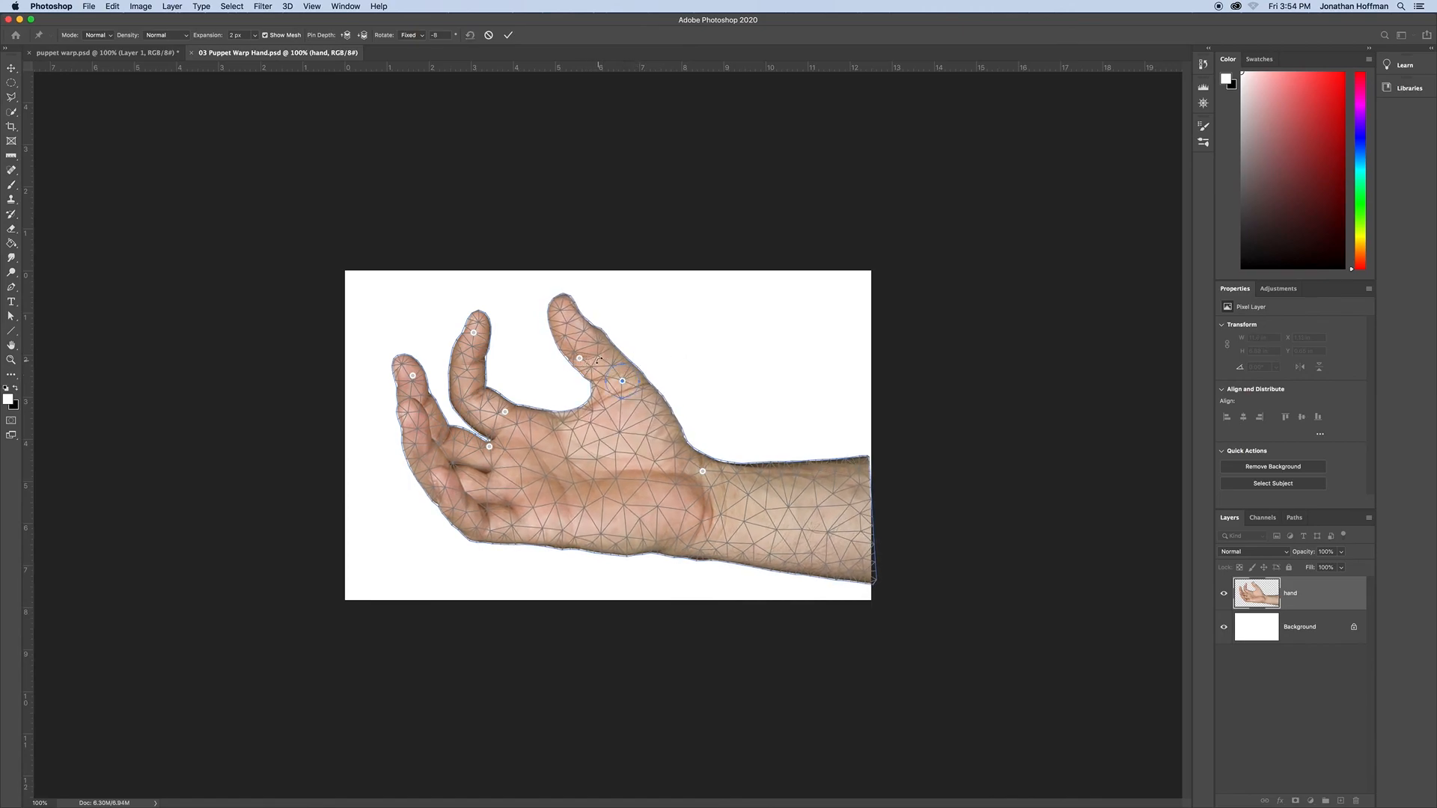
left_click(580, 358)
left_click_drag(602, 353, 605, 341)
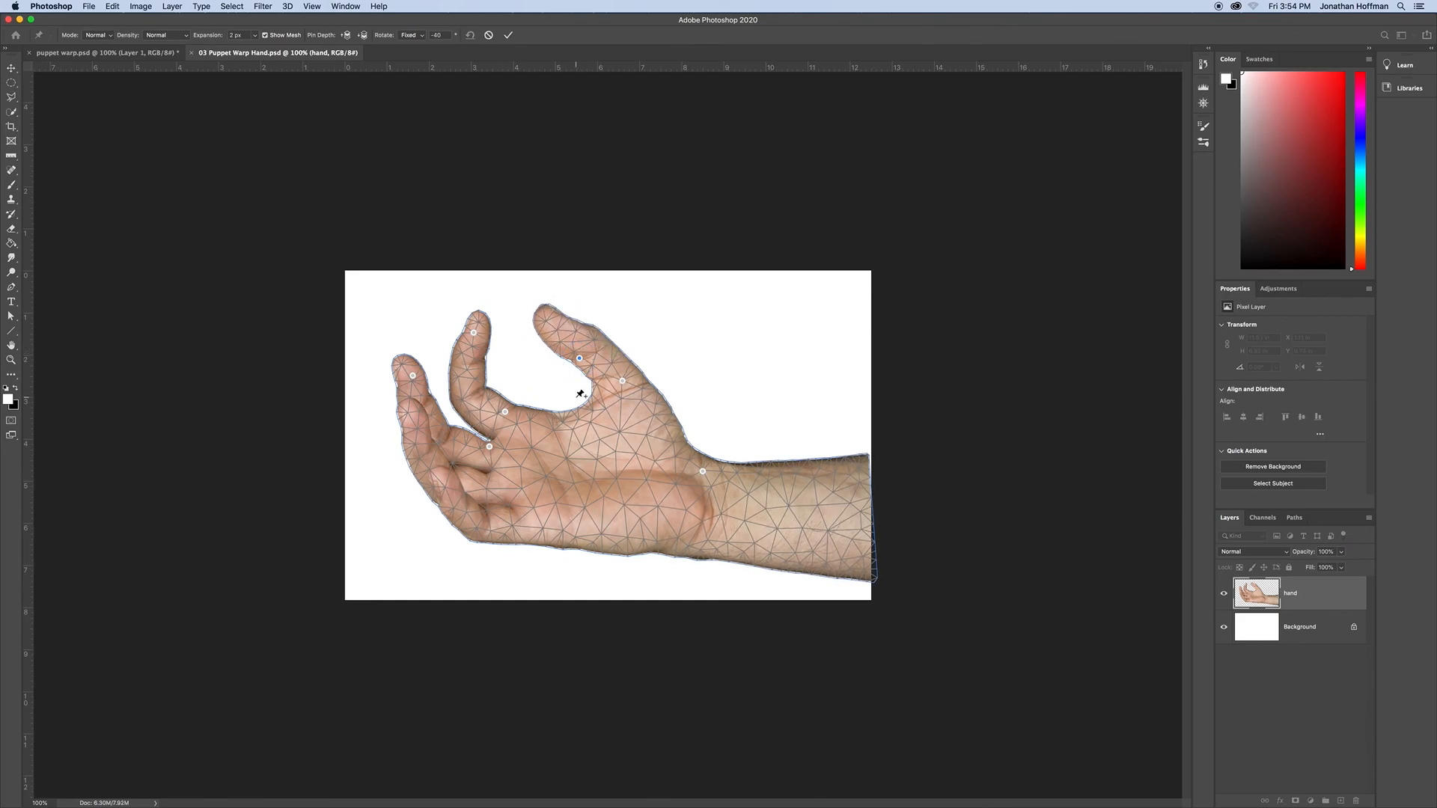